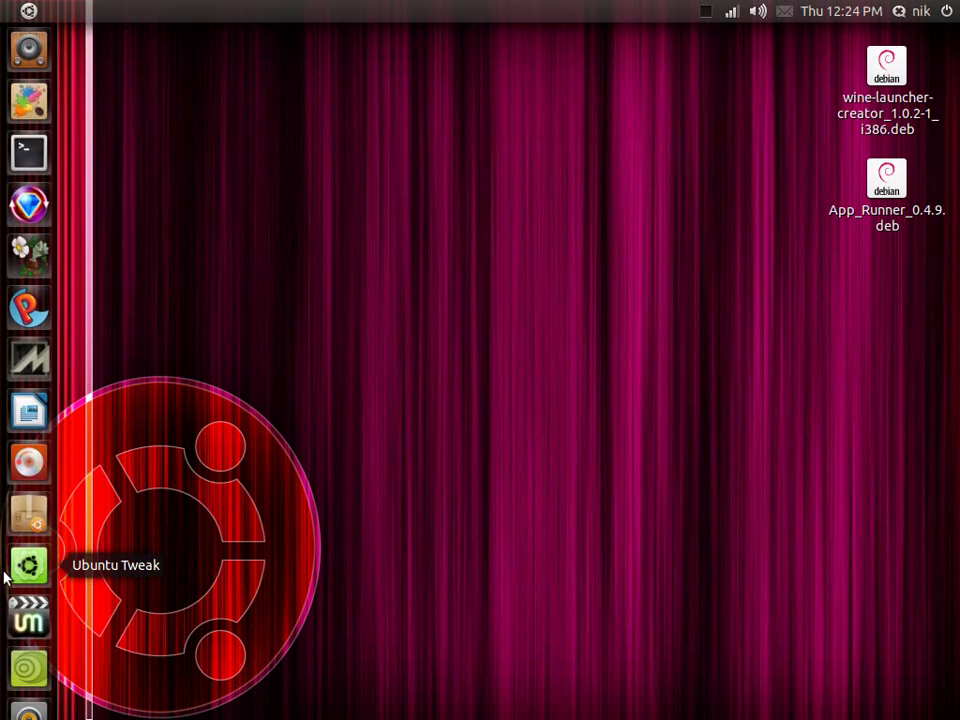
{"action": "scroll", "coordinate": [20, 430], "scroll_direction": "down", "scroll_amount": 1}
{"action": "scroll", "coordinate": [14, 420], "scroll_direction": "up", "scroll_amount": 1}
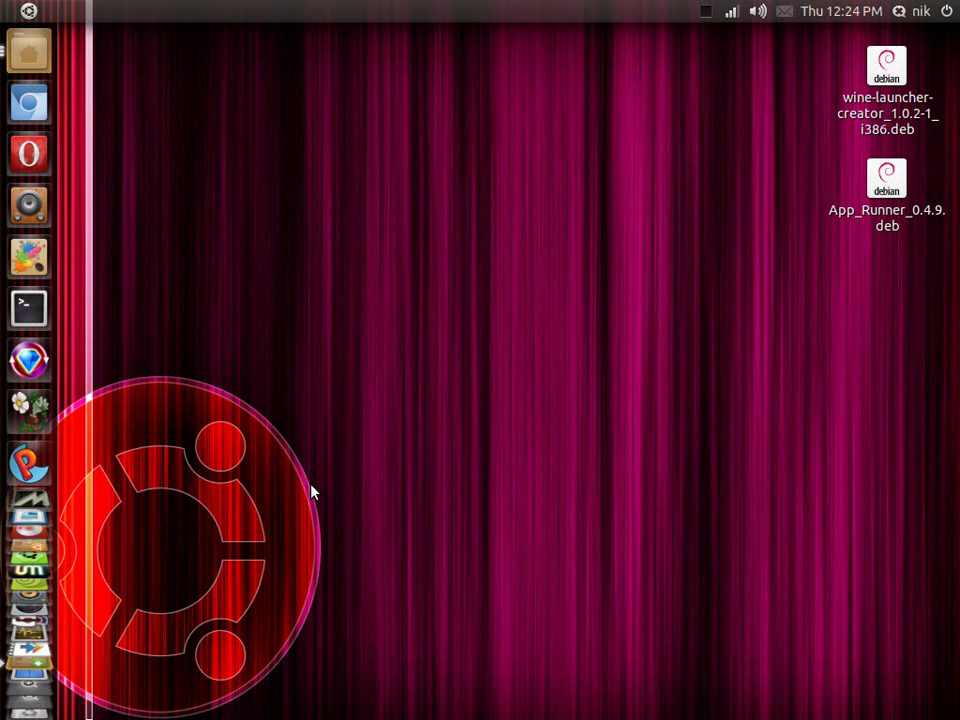
{"action": "scroll", "coordinate": [26, 426], "scroll_direction": "down", "scroll_amount": 1}
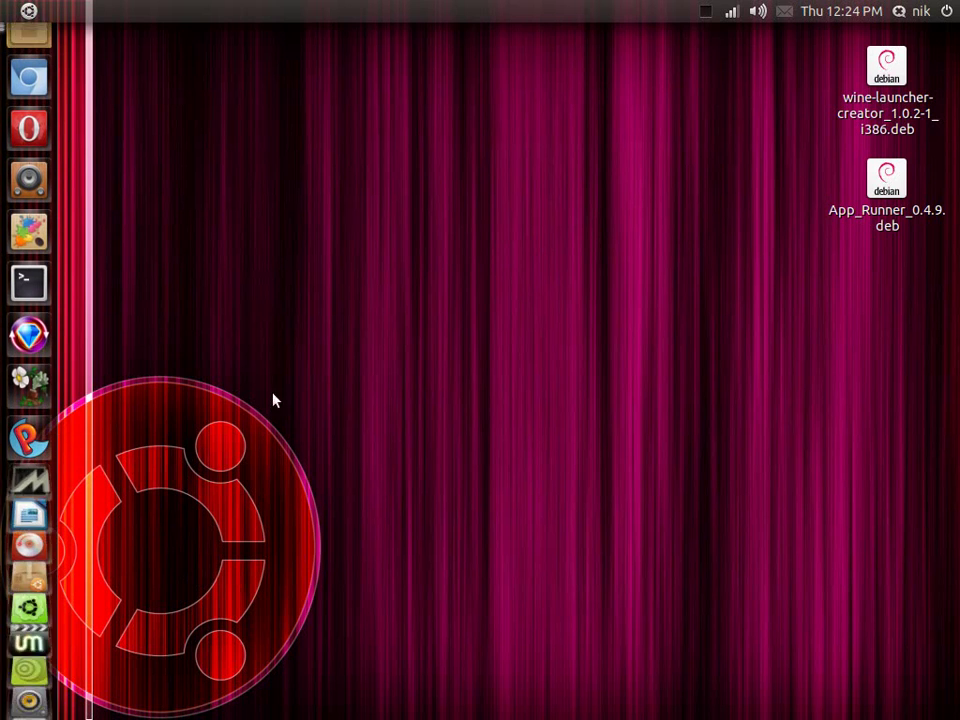
{"action": "left_click", "coordinate": [28, 11]}
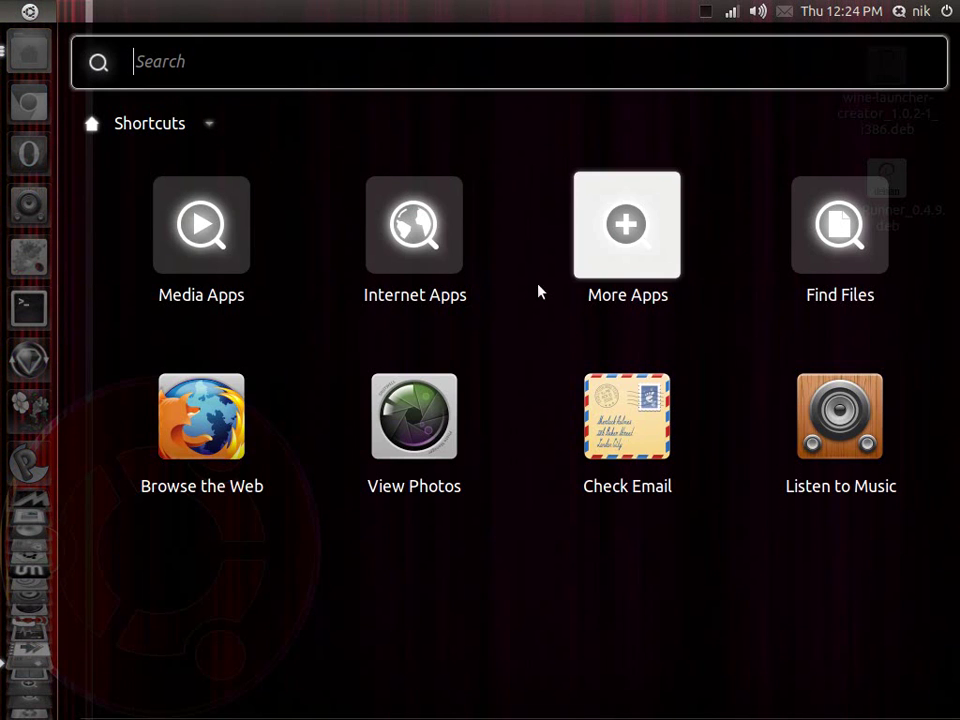
{"action": "left_click", "coordinate": [606, 303]}
{"action": "left_click_drag", "start_coordinate": [316, 340], "coordinate": [36, 497]}
{"action": "right_click", "coordinate": [36, 521]}
{"action": "left_click", "coordinate": [144, 551]}
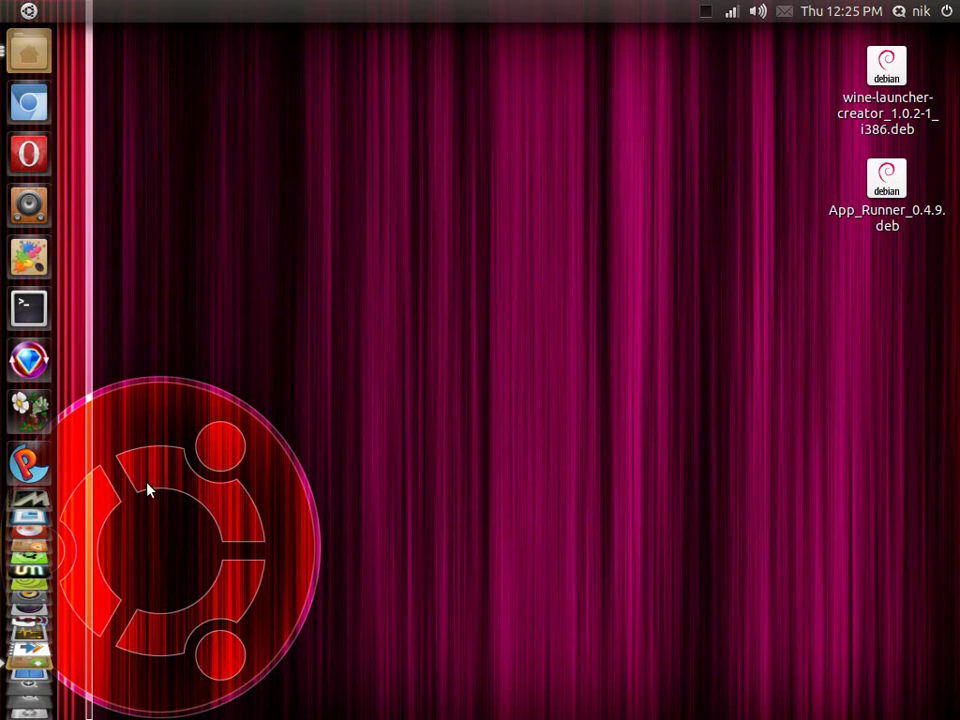
{"action": "scroll", "coordinate": [22, 420], "scroll_direction": "down", "scroll_amount": 2}
{"action": "left_click_drag", "start_coordinate": [731, 82], "coordinate": [911, 261]}
{"action": "left_click", "coordinate": [776, 204]}
{"action": "left_click_drag", "start_coordinate": [884, 84], "coordinate": [840, 100]}
{"action": "left_click", "coordinate": [590, 333]}
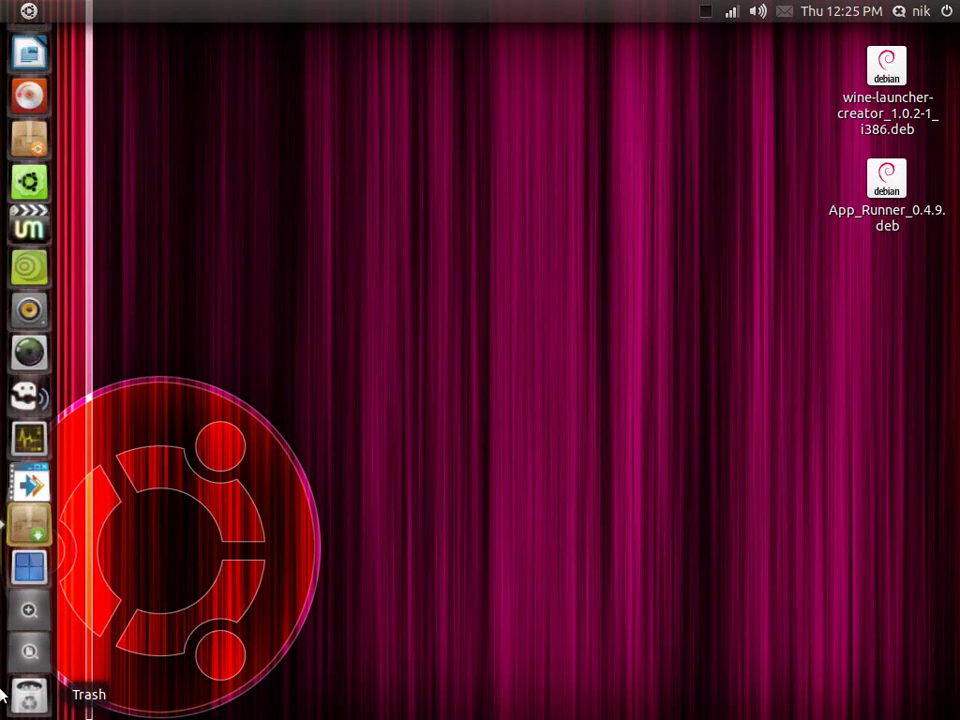
Open Synaptic Package Manager, examine the descriptions of nautilus-scripts-manager and nautilus-script-manager, and minimize it.
{"action": "left_click", "coordinate": [32, 482]}
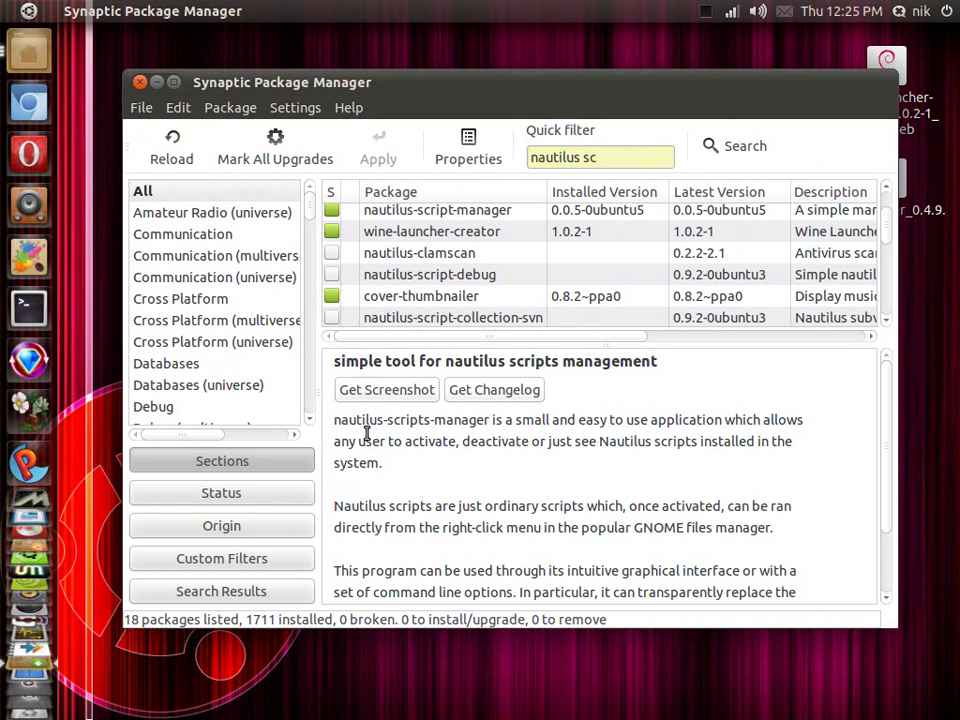
{"action": "scroll", "coordinate": [497, 300], "scroll_direction": "up", "scroll_amount": 2}
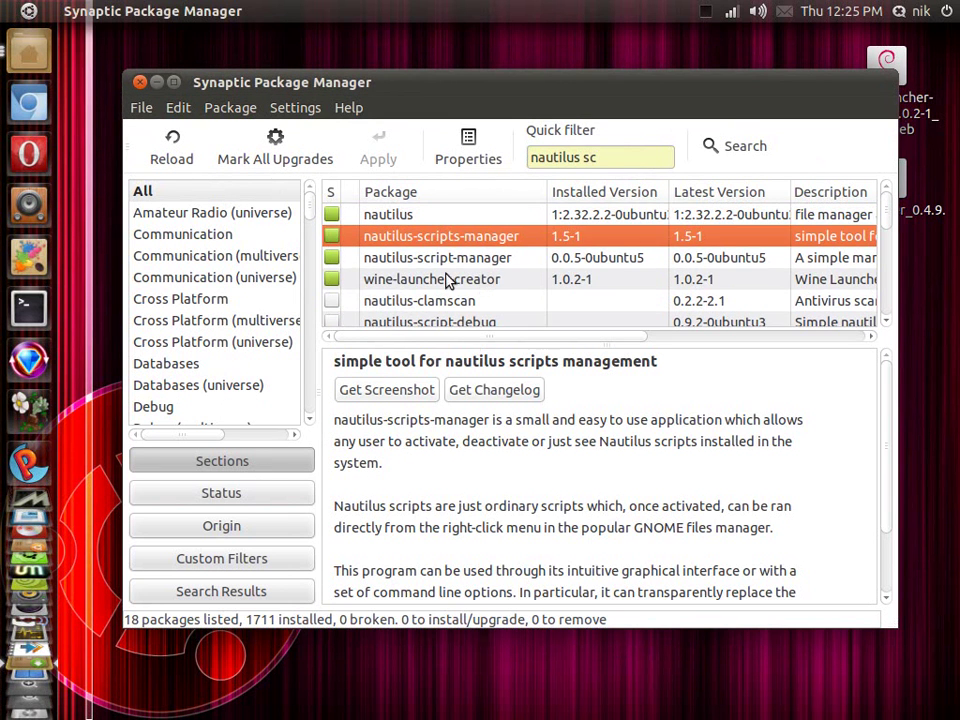
{"action": "left_click", "coordinate": [413, 258]}
{"action": "left_click", "coordinate": [420, 242]}
{"action": "left_click", "coordinate": [471, 253]}
{"action": "key", "text": "Up"}
{"action": "left_click", "coordinate": [470, 258]}
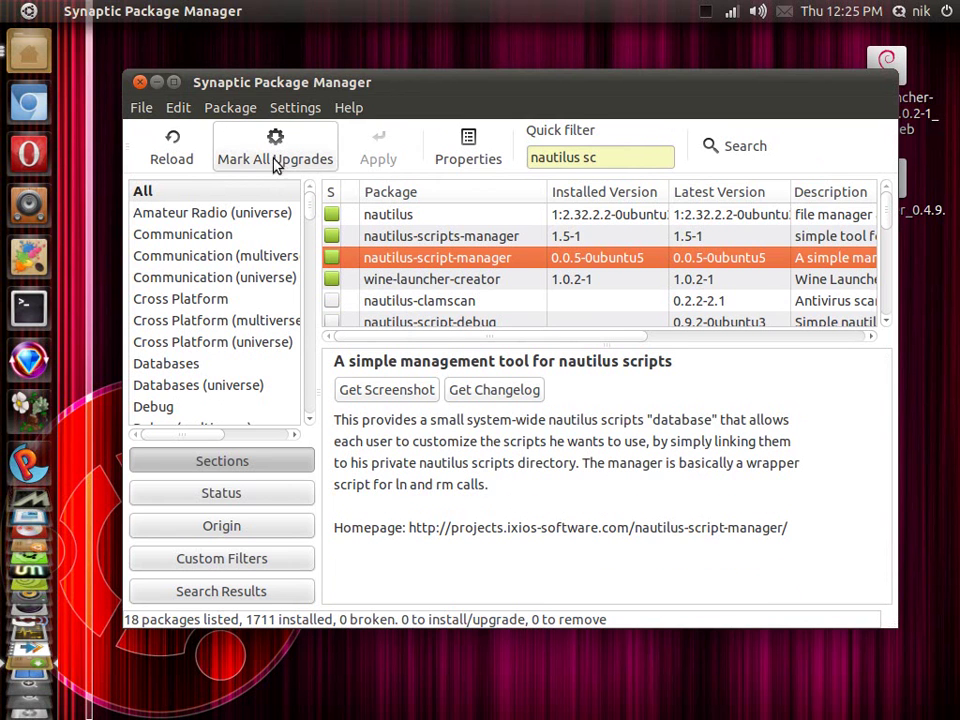
{"action": "left_click", "coordinate": [157, 84]}
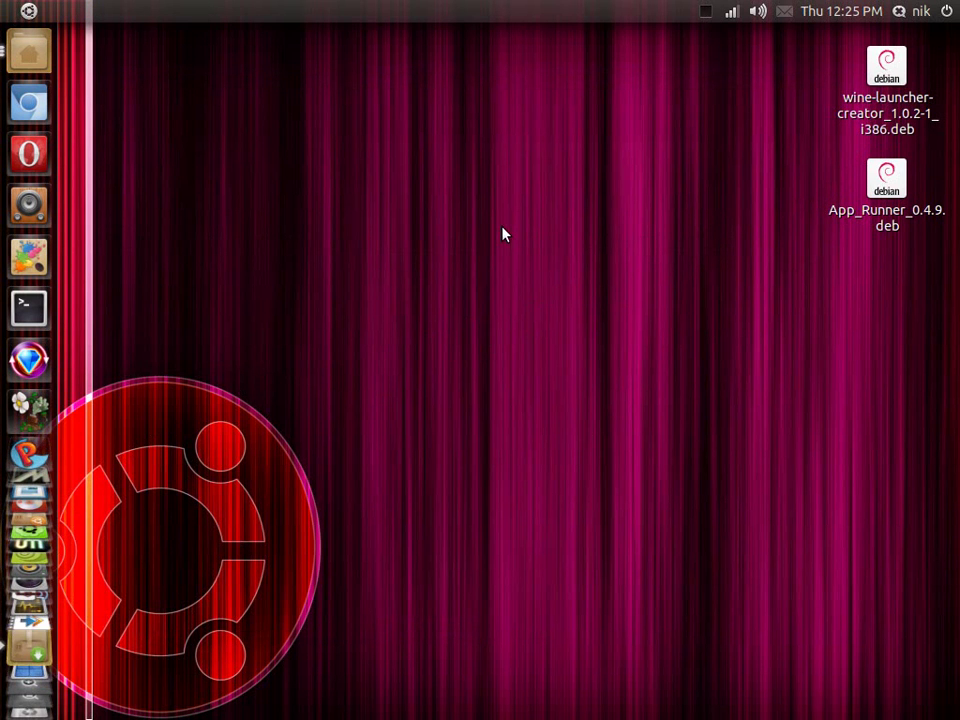
{"action": "left_click_drag", "start_coordinate": [784, 68], "coordinate": [900, 294]}
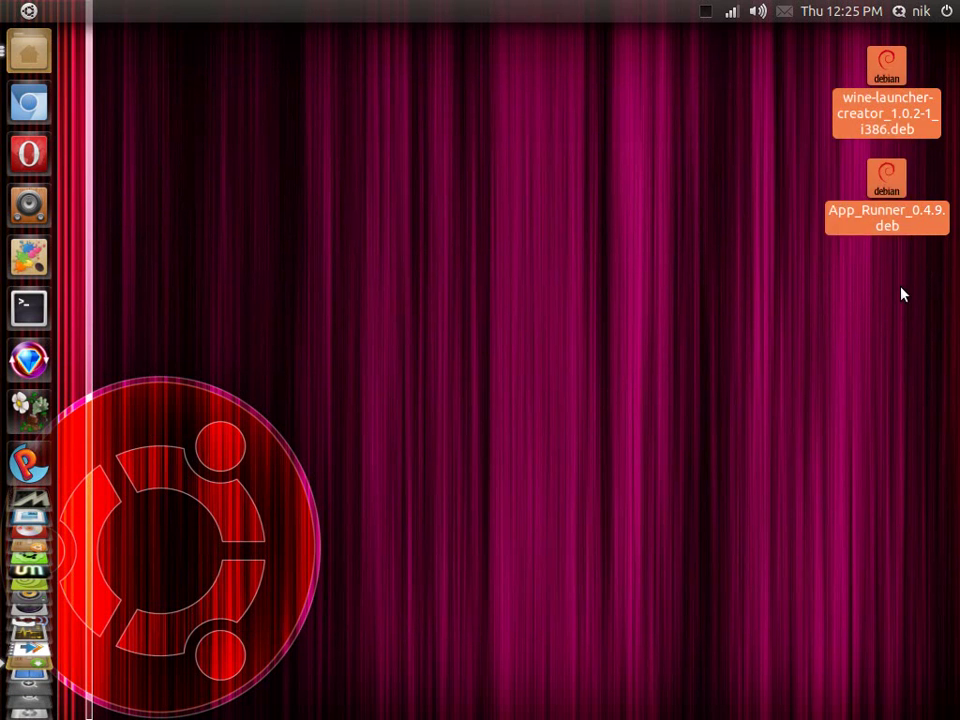
{"action": "left_click", "coordinate": [900, 253]}
{"action": "left_click", "coordinate": [857, 92]}
{"action": "left_click_drag", "start_coordinate": [857, 92], "coordinate": [862, 92]}
{"action": "left_click", "coordinate": [782, 212]}
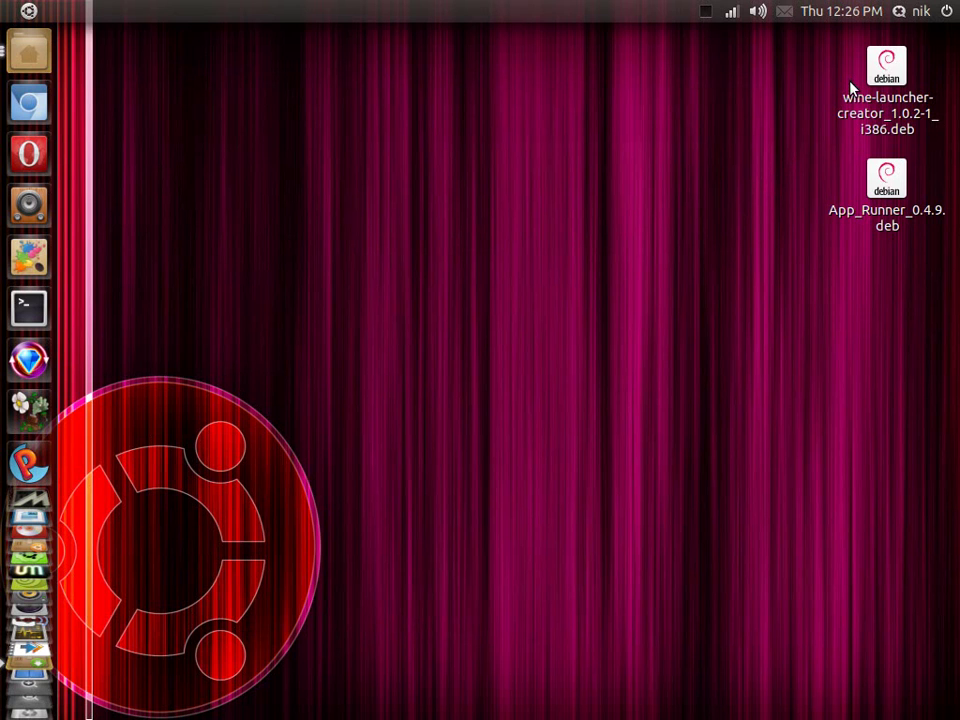
{"action": "left_click_drag", "start_coordinate": [815, 80], "coordinate": [783, 277]}
{"action": "left_click_drag", "start_coordinate": [813, 97], "coordinate": [870, 306]}
{"action": "left_click", "coordinate": [782, 342]}
Search the applications for "sc", open Nautilus scripts manager to check which scripts are active, and quit it.
{"action": "key", "text": "super"}
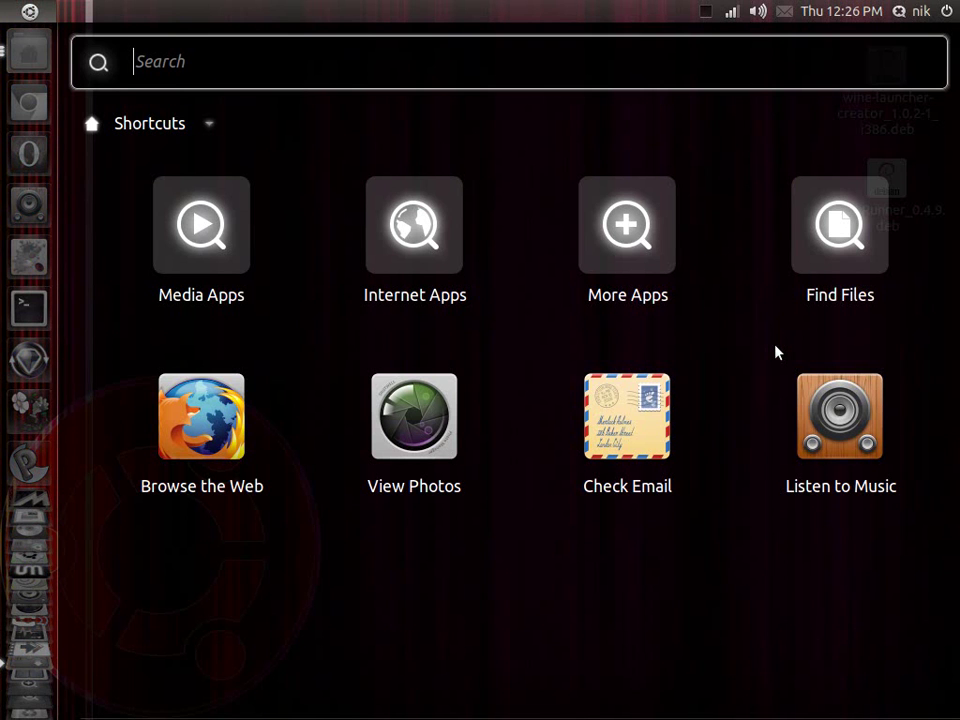
{"action": "type", "text": "sc"}
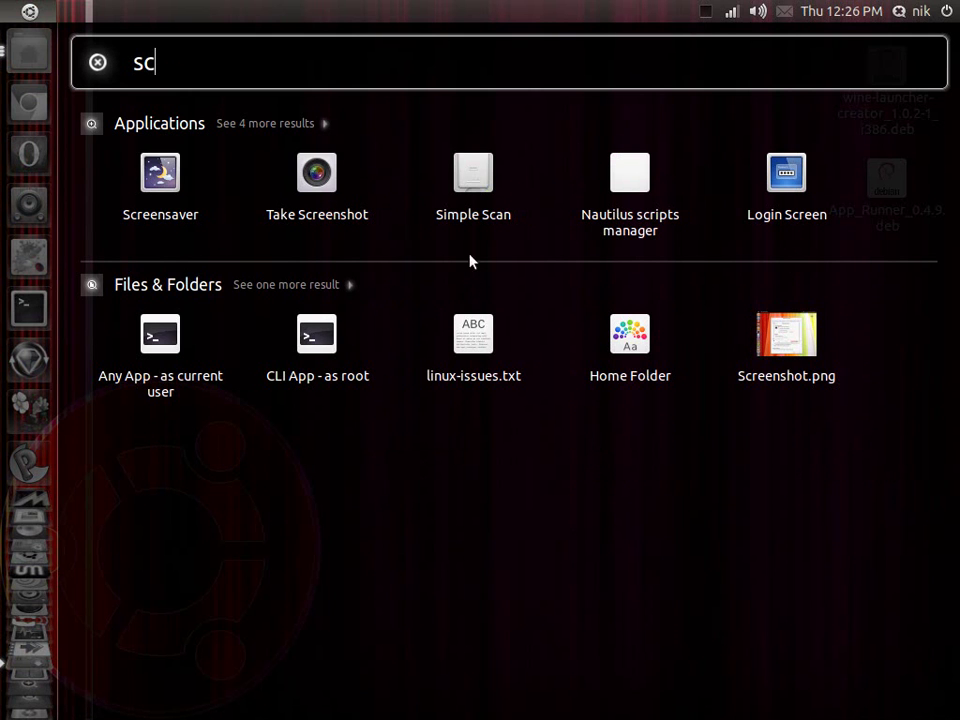
{"action": "left_click", "coordinate": [622, 202]}
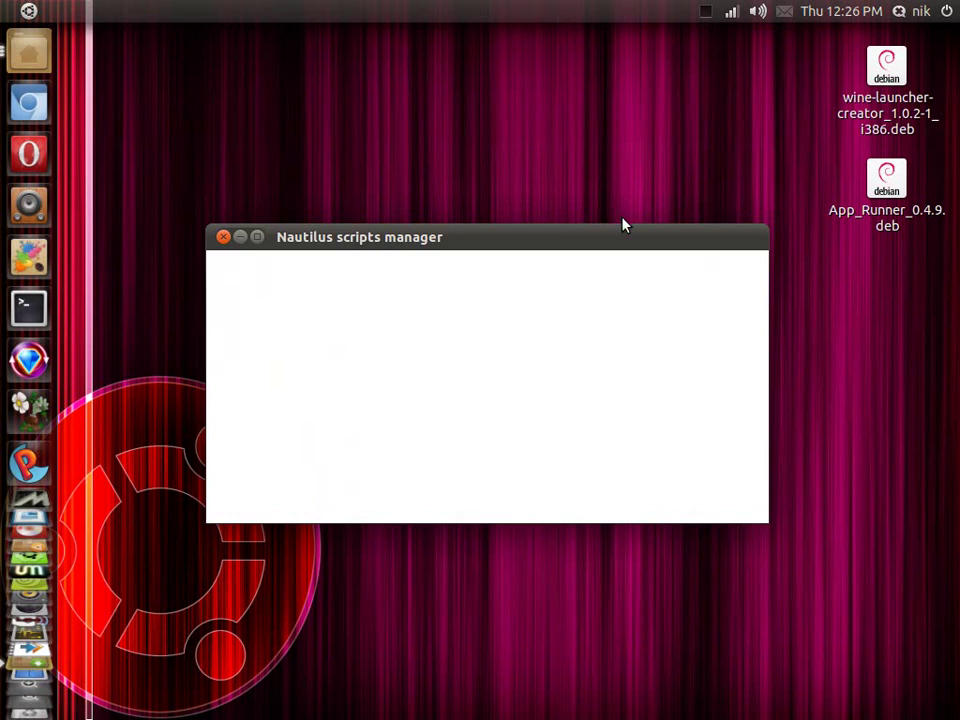
{"action": "left_click_drag", "start_coordinate": [566, 245], "coordinate": [649, 93]}
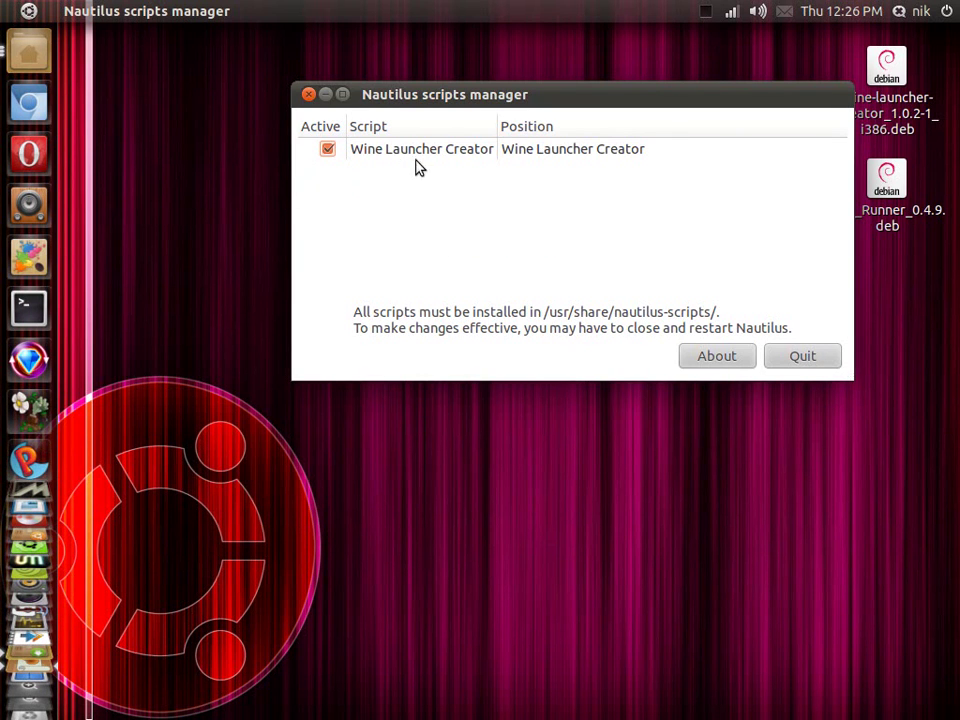
{"action": "left_click", "coordinate": [799, 362]}
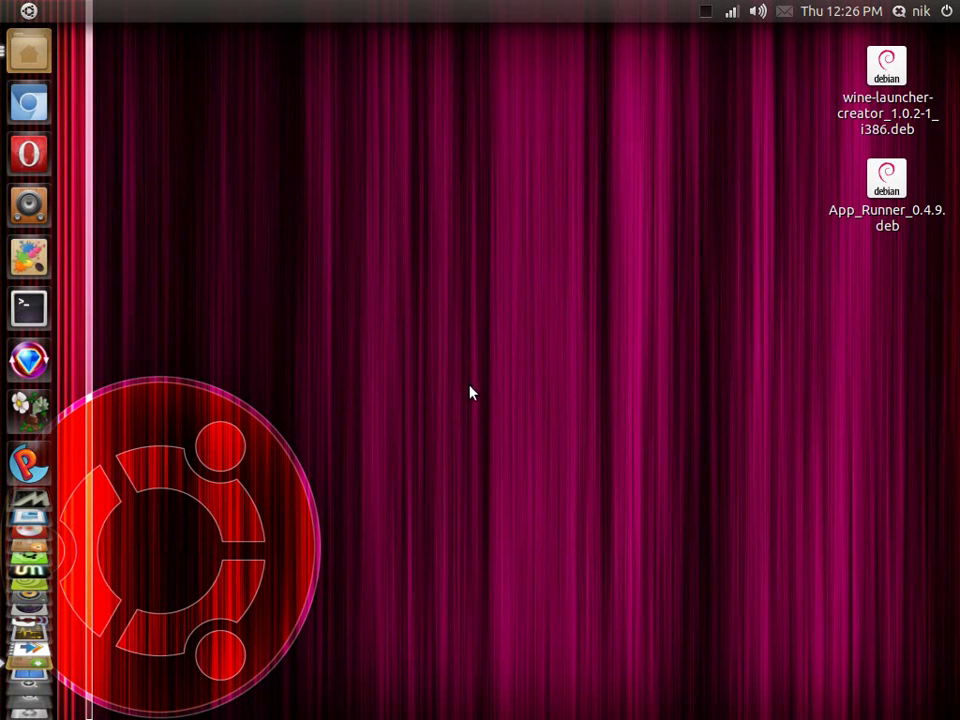
Show the open file manager windows, minimize the home folder window, and view the files in the WorldOfGoo folder.
{"action": "left_click", "coordinate": [28, 54]}
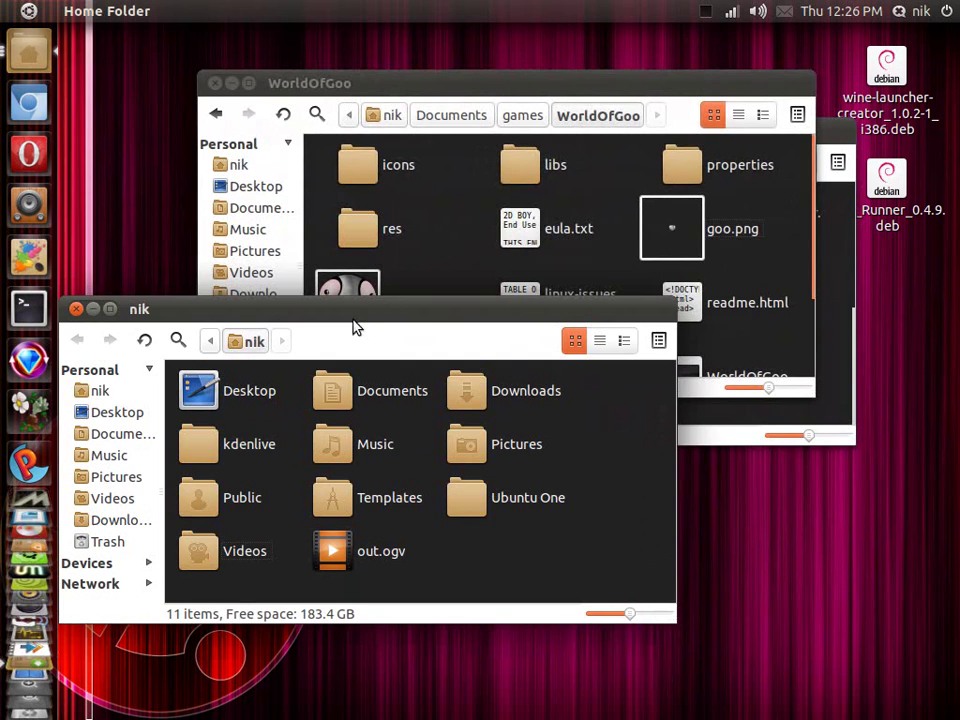
{"action": "left_click", "coordinate": [90, 309]}
{"action": "mouse_move", "coordinate": [474, 90]}
{"action": "left_mouse_down"}
{"action": "mouse_move", "coordinate": [376, 164]}
{"action": "mouse_move", "coordinate": [489, 100]}
{"action": "mouse_move", "coordinate": [466, 101]}
{"action": "left_mouse_up"}
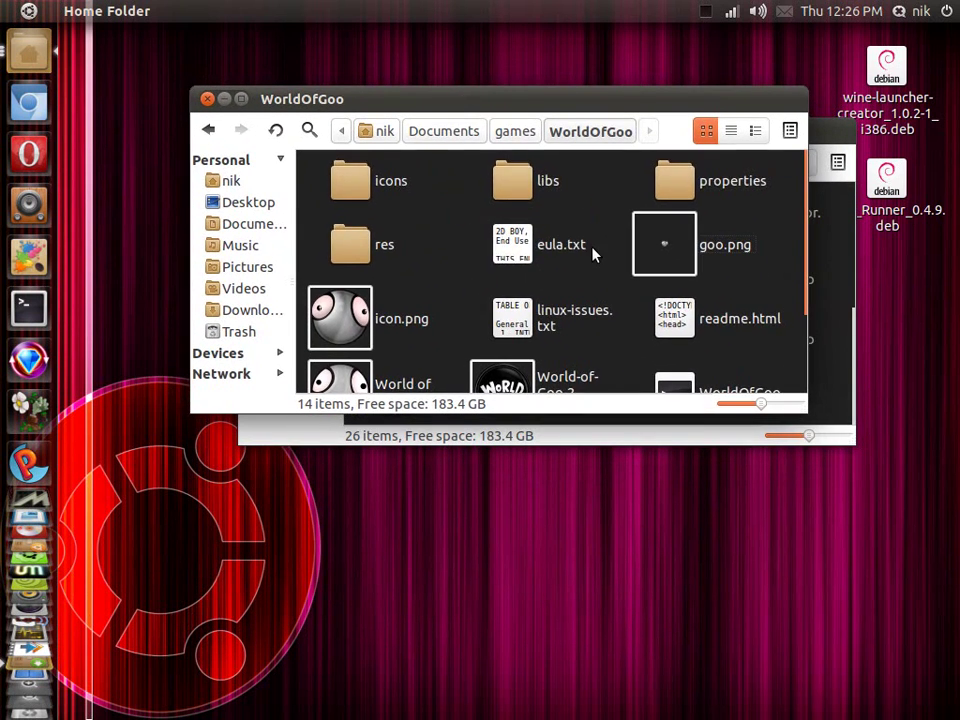
{"action": "scroll", "coordinate": [594, 253], "scroll_direction": "down", "scroll_amount": 3}
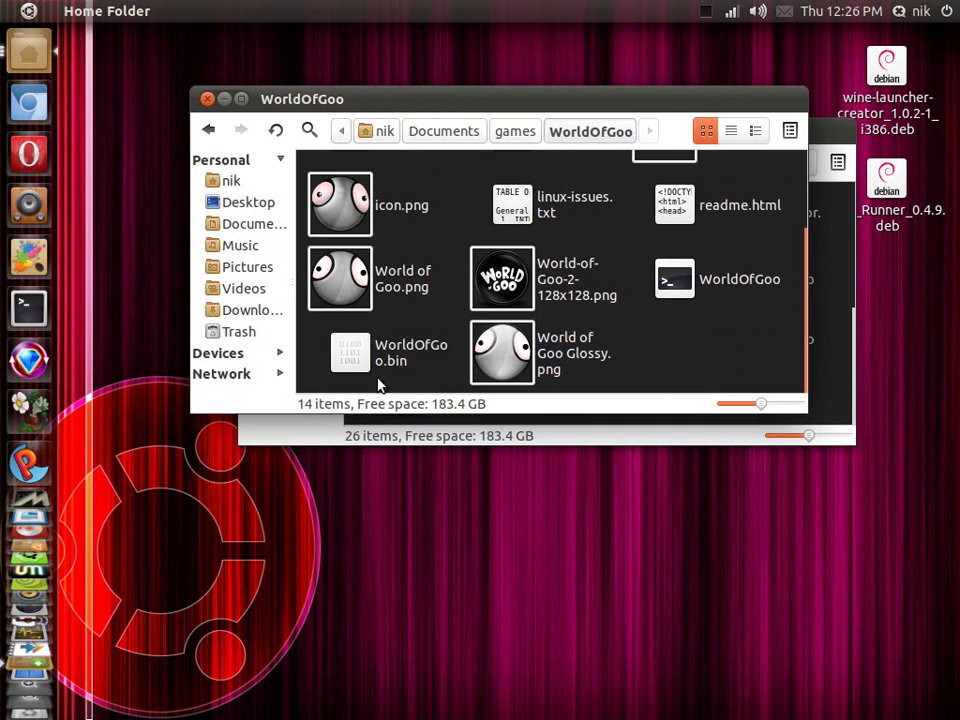
Look over the file actions available for WorldOfGoo.bin and close them without choosing one.
{"action": "mouse_move", "coordinate": [368, 372]}
{"action": "left_mouse_down"}
{"action": "mouse_move", "coordinate": [373, 363]}
{"action": "mouse_move", "coordinate": [365, 364]}
{"action": "left_mouse_up"}
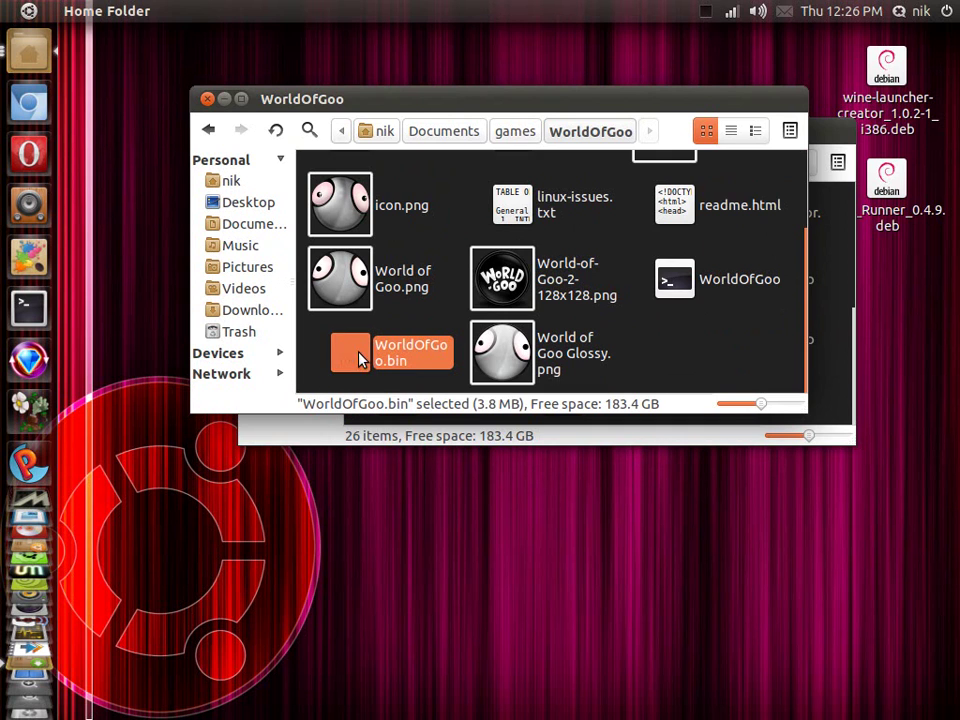
{"action": "right_click", "coordinate": [359, 356]}
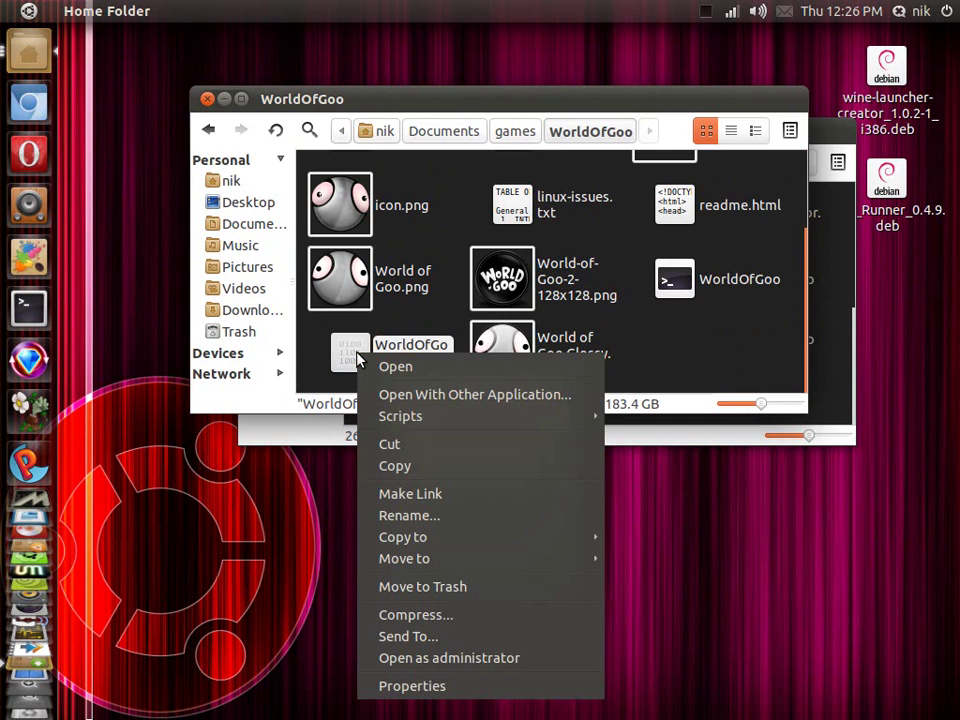
{"action": "left_click", "coordinate": [307, 531]}
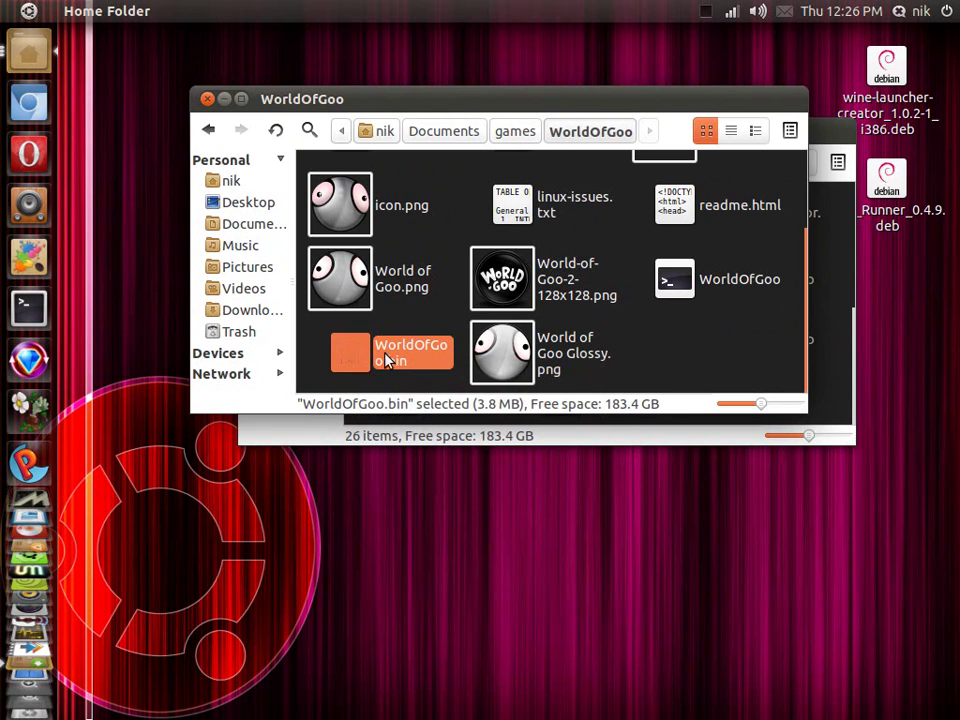
{"action": "mouse_move", "coordinate": [674, 280]}
{"action": "left_mouse_down"}
{"action": "mouse_move", "coordinate": [677, 369]}
{"action": "mouse_move", "coordinate": [690, 272]}
{"action": "mouse_move", "coordinate": [669, 321]}
{"action": "mouse_move", "coordinate": [672, 290]}
{"action": "left_mouse_up"}
{"action": "left_click", "coordinate": [690, 332]}
{"action": "left_click", "coordinate": [641, 375]}
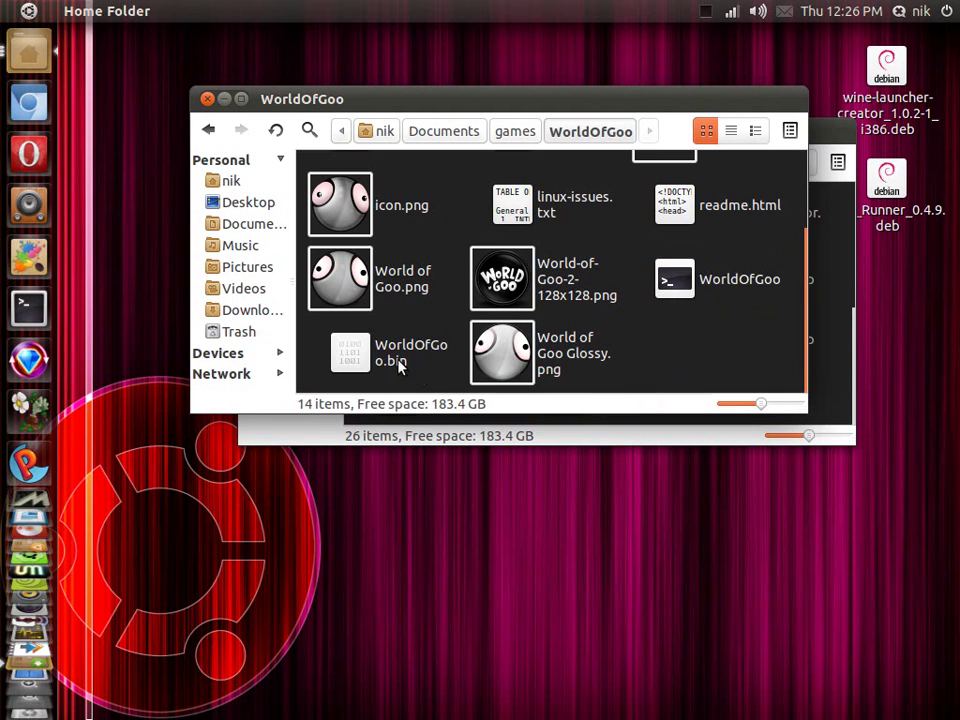
Move the NeoRAGEx_5.2a folder window down so it is clear of the WorldOfGoo folder window.
{"action": "left_click_drag", "start_coordinate": [829, 140], "coordinate": [629, 519]}
{"action": "left_click_drag", "start_coordinate": [886, 188], "coordinate": [900, 212]}
{"action": "left_click", "coordinate": [679, 377]}
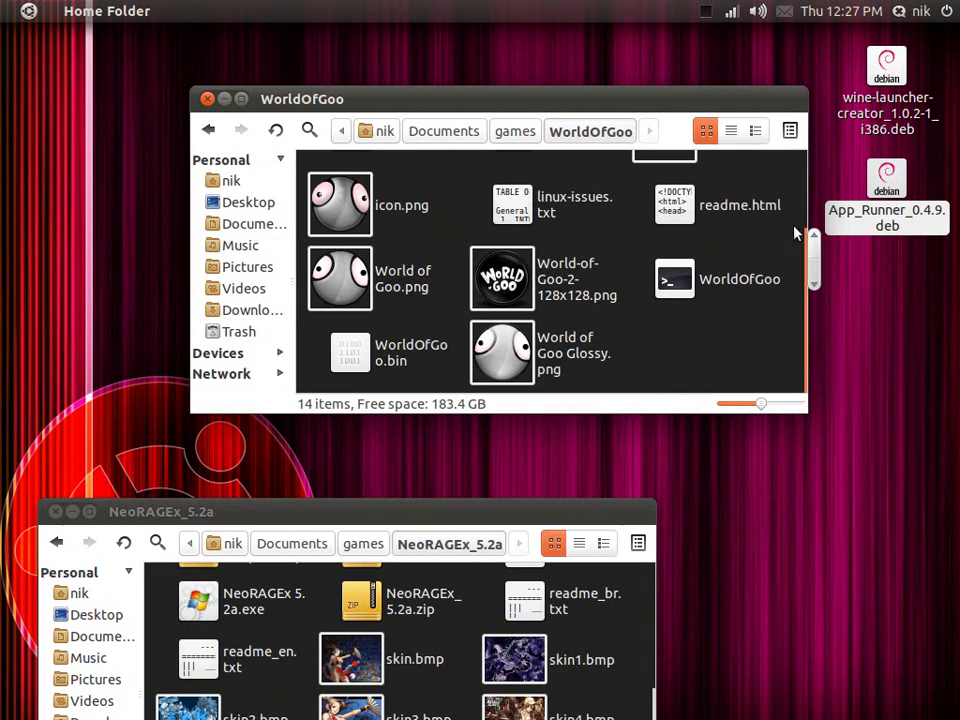
Run WorldOfGoo.bin with the "Any App - as current user" script.
{"action": "left_click", "coordinate": [349, 350]}
{"action": "right_click", "coordinate": [352, 352]}
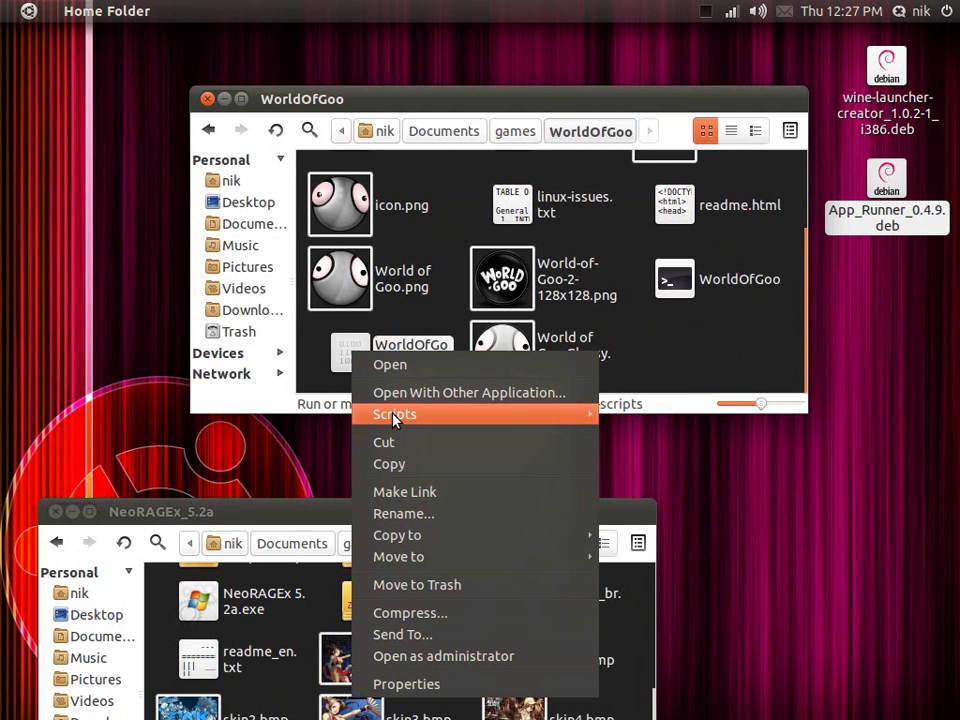
{"action": "mouse_move", "coordinate": [395, 416]}
{"action": "mouse_move", "coordinate": [622, 414]}
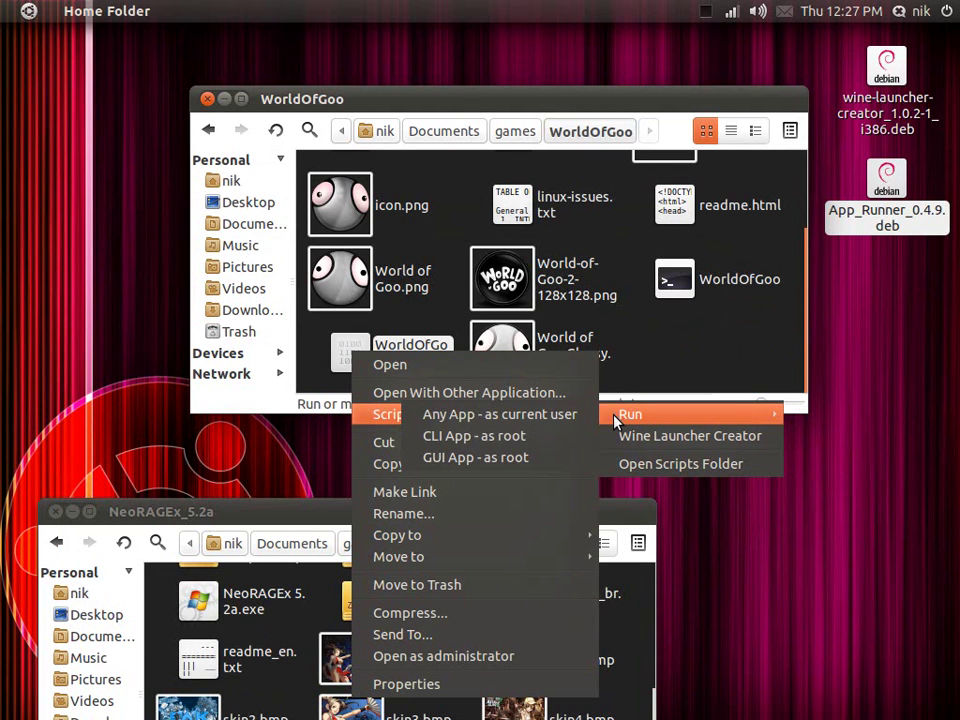
{"action": "left_click", "coordinate": [480, 416]}
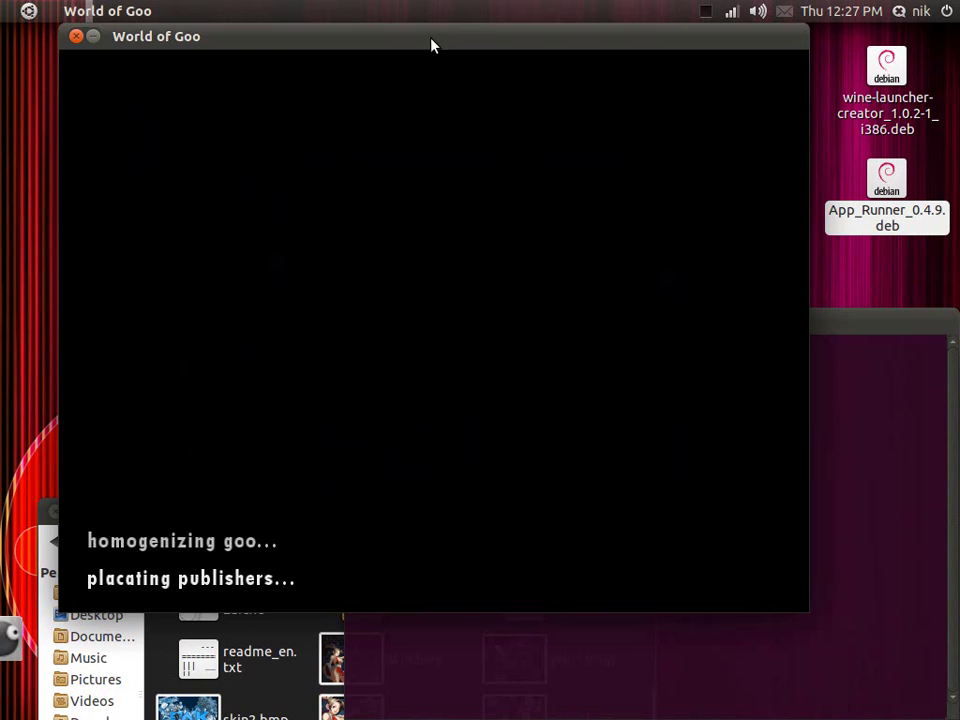
Close the World of Goo game and its App Runner terminal window.
{"action": "left_click_drag", "start_coordinate": [431, 43], "coordinate": [521, 81]}
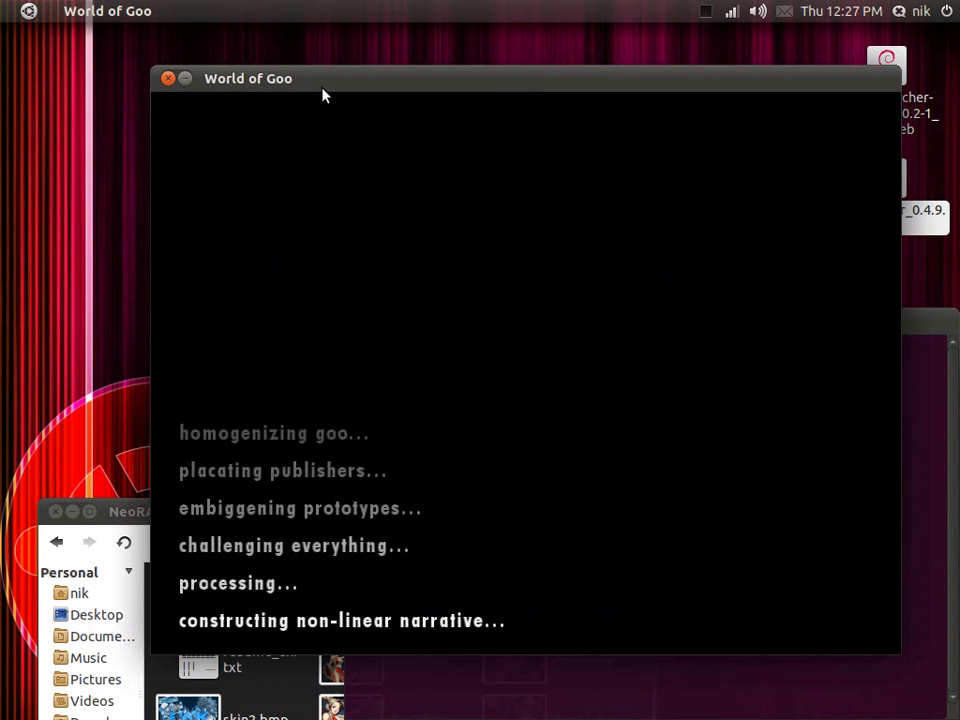
{"action": "left_click", "coordinate": [169, 79]}
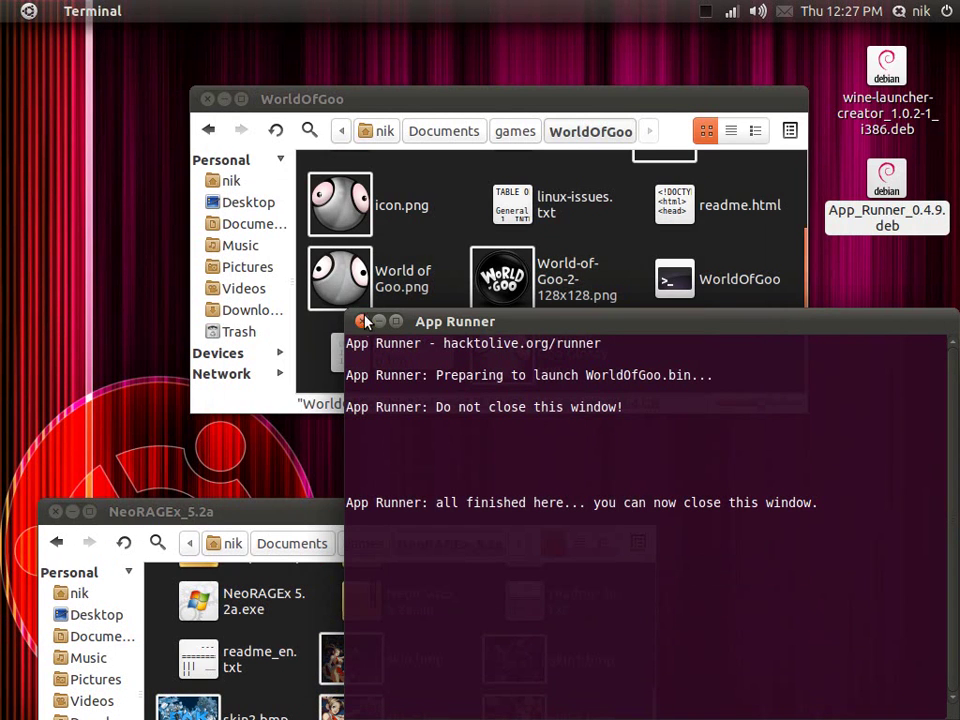
{"action": "left_click", "coordinate": [362, 325]}
Try to place WorldOfGoo.bin on the launcher bar, and move the WorldOfGoo folder window aside.
{"action": "left_click", "coordinate": [358, 362]}
{"action": "left_click_drag", "start_coordinate": [358, 366], "coordinate": [27, 362]}
{"action": "left_click_drag", "start_coordinate": [590, 96], "coordinate": [685, 50]}
Start creating an Application launcher on the desktop and name it "goo".
{"action": "right_click", "coordinate": [134, 156]}
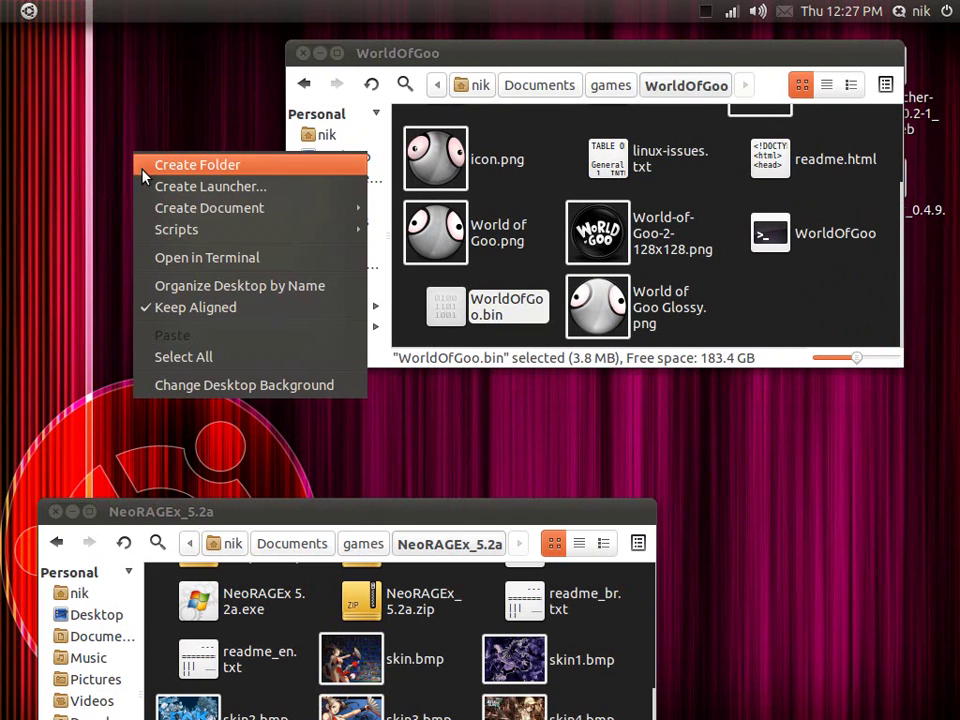
{"action": "left_click", "coordinate": [160, 189]}
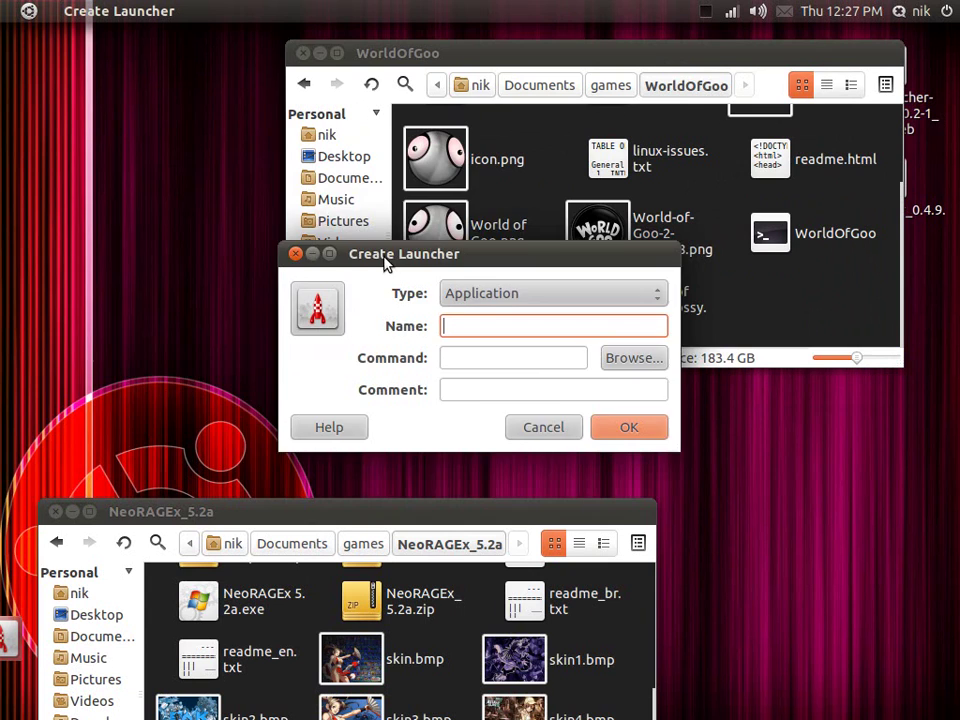
{"action": "left_click_drag", "start_coordinate": [386, 256], "coordinate": [195, 184]}
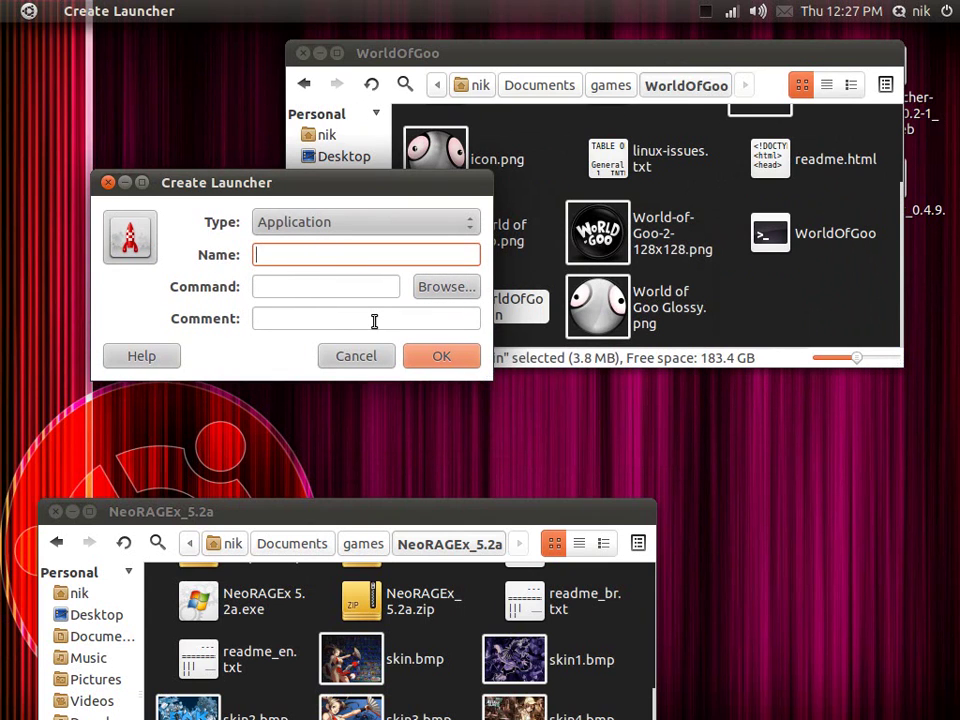
{"action": "type", "text": "goo"}
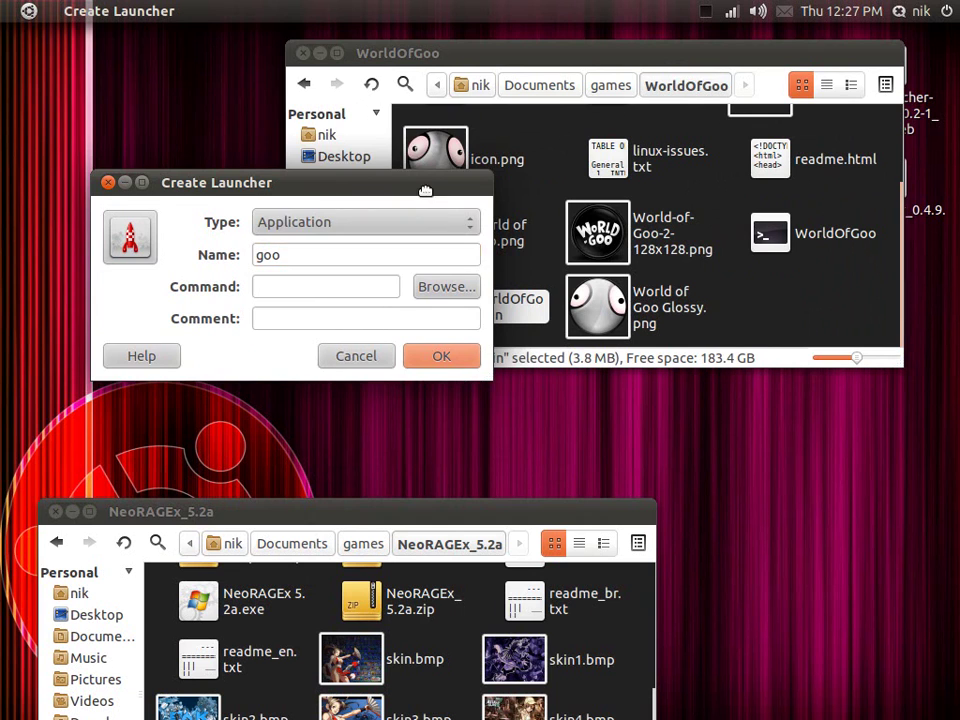
{"action": "left_click", "coordinate": [785, 237]}
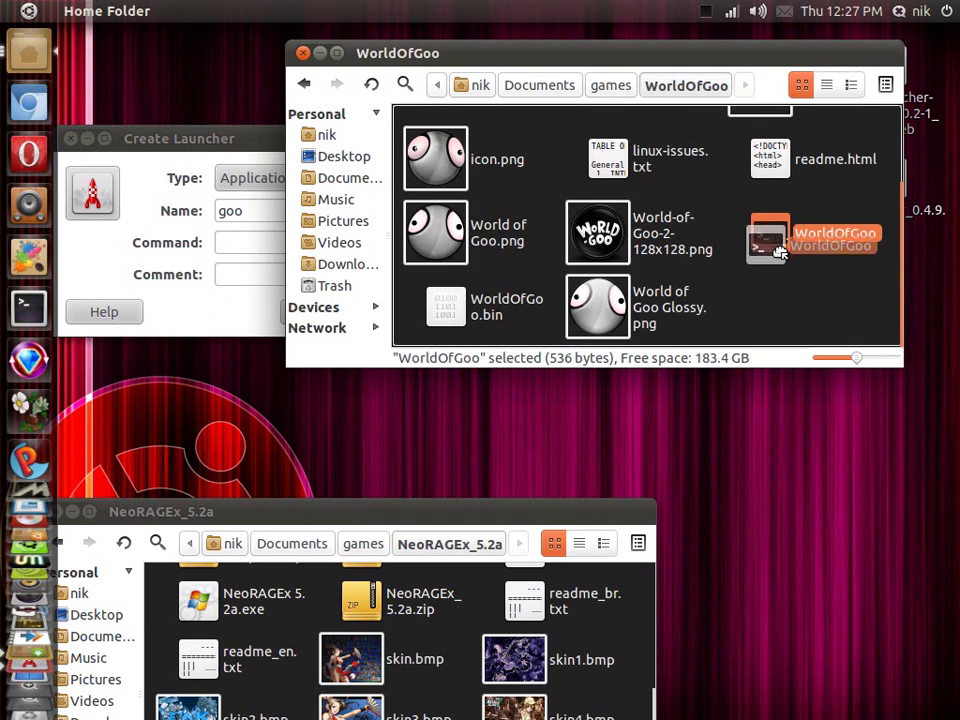
{"action": "left_click_drag", "start_coordinate": [785, 237], "coordinate": [778, 302]}
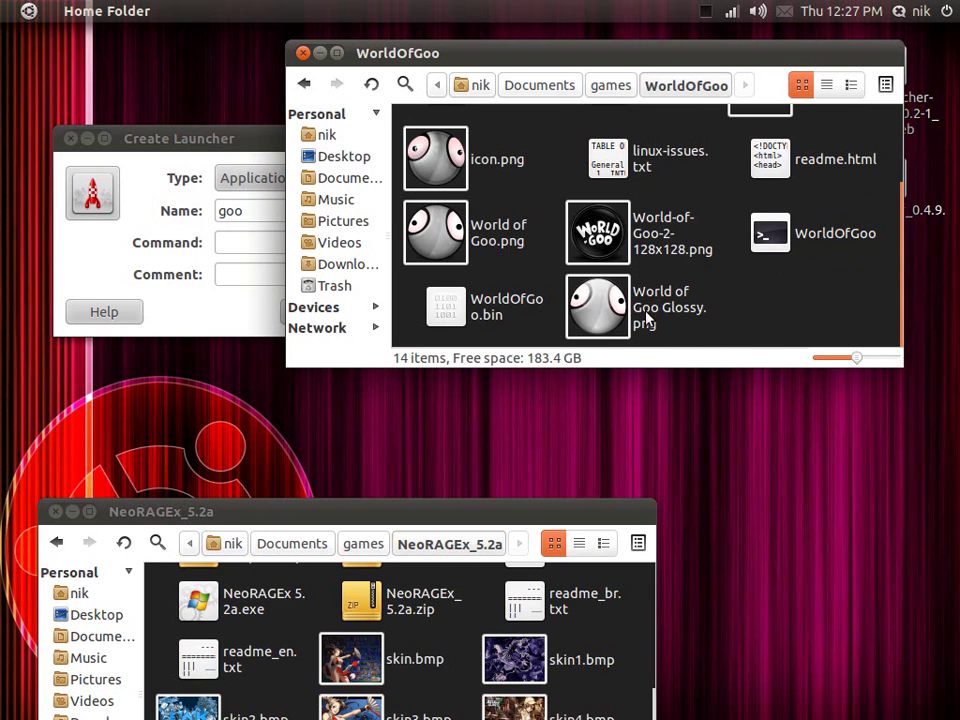
Check the execute permission in the properties of the WorldOfGoo script and close the properties.
{"action": "left_click", "coordinate": [593, 318]}
{"action": "left_click", "coordinate": [829, 310]}
{"action": "right_click", "coordinate": [780, 248]}
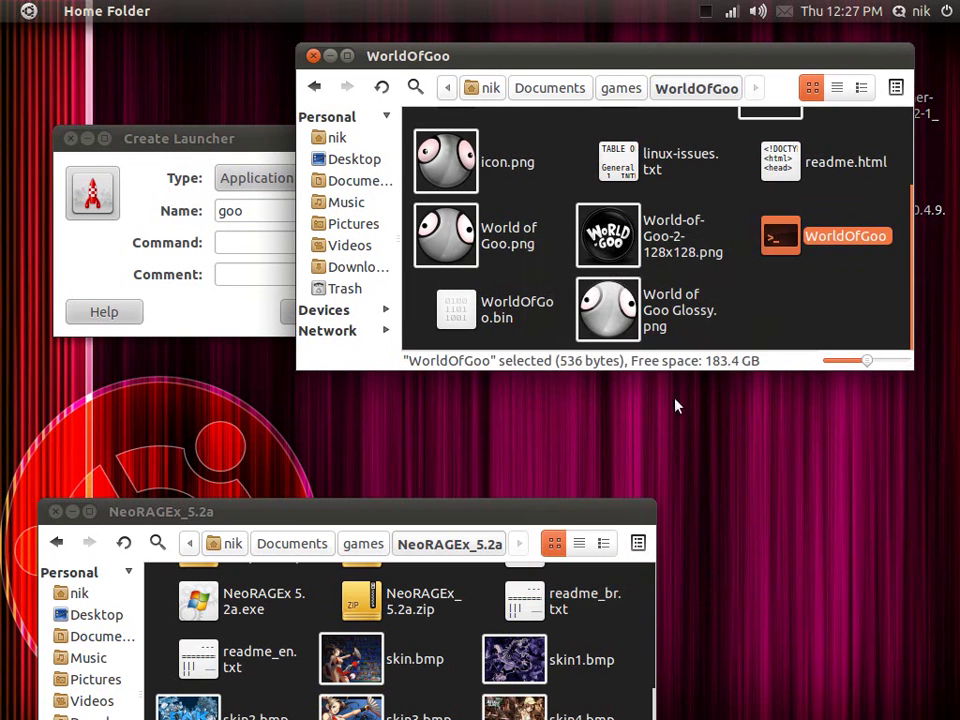
{"action": "key", "text": "alt+Return"}
{"action": "left_click", "coordinate": [458, 186]}
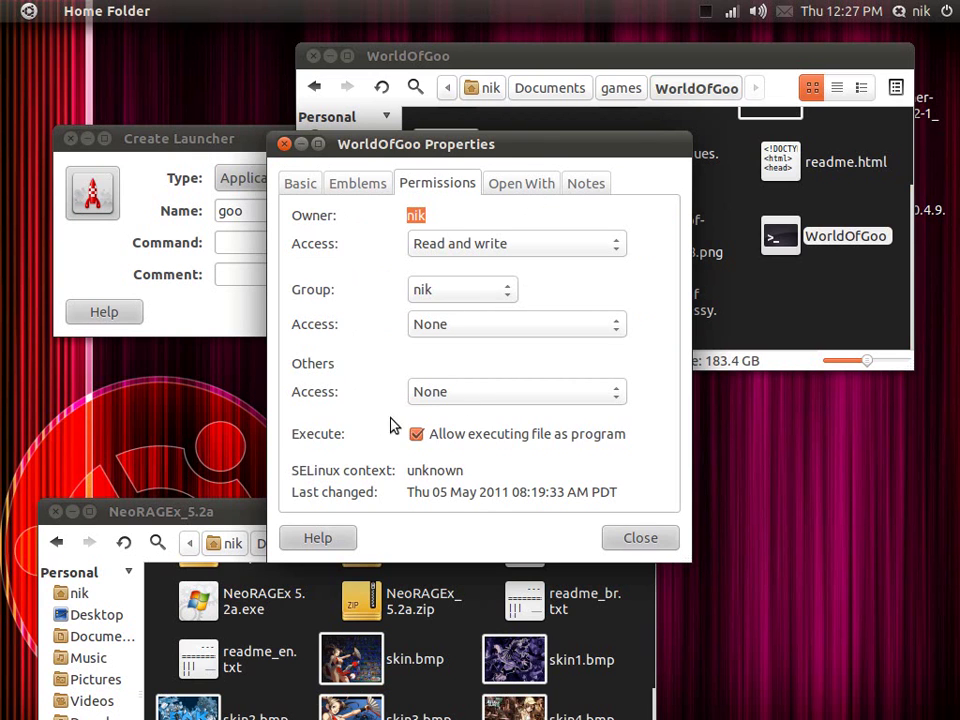
{"action": "left_click", "coordinate": [624, 541]}
Set the goo launcher's command to the WorldOfGoo script in Documents/games/WorldOfGoo.
{"action": "left_click_drag", "start_coordinate": [247, 155], "coordinate": [235, 156]}
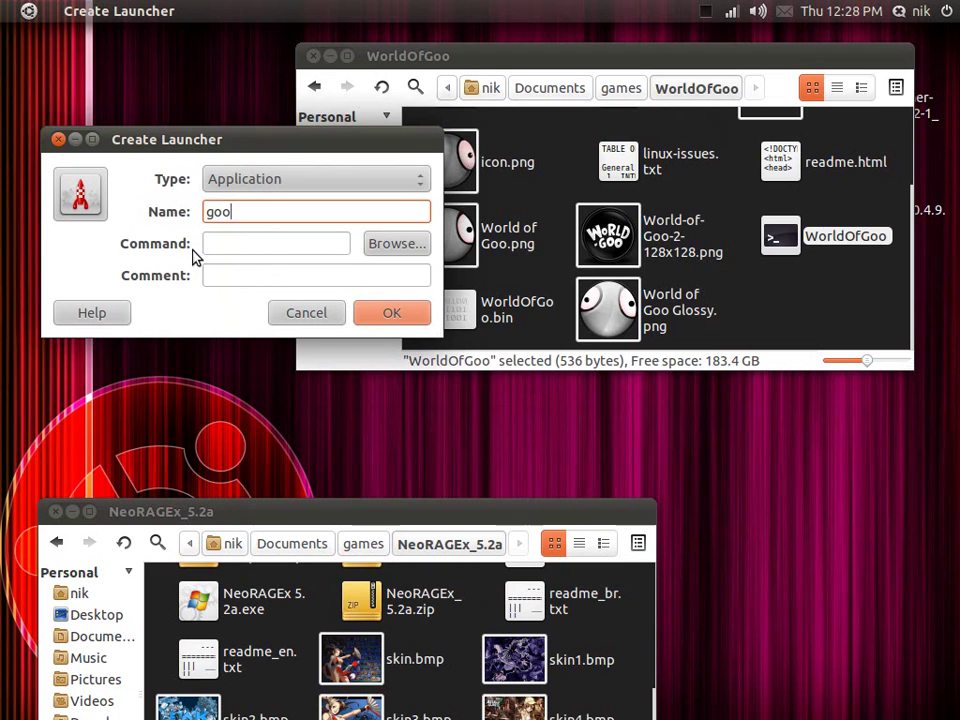
{"action": "left_click", "coordinate": [415, 250]}
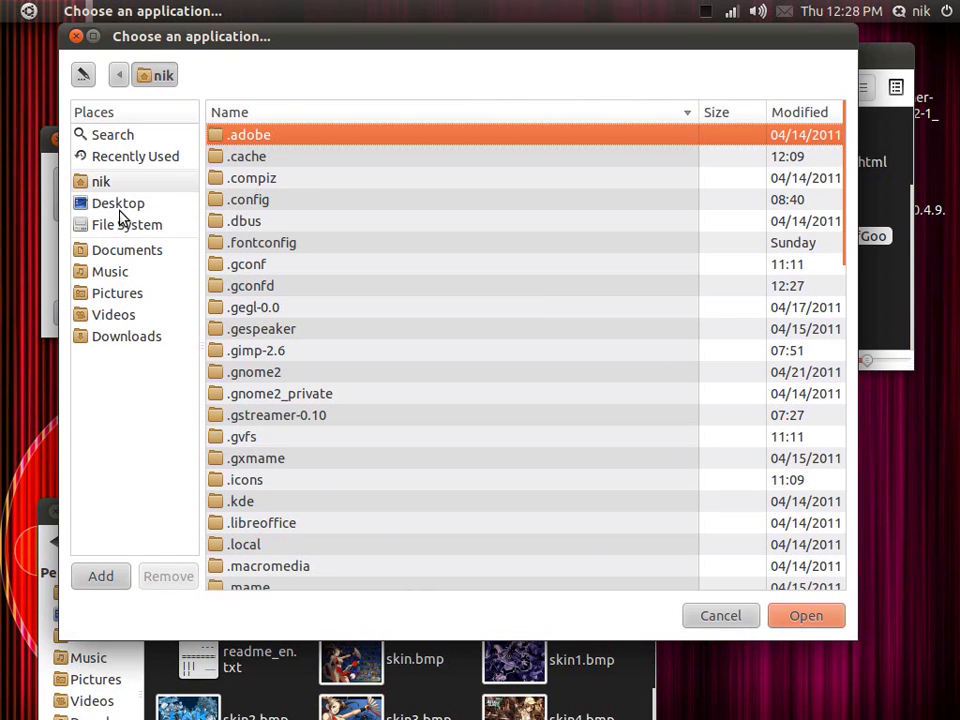
{"action": "left_click", "coordinate": [127, 251]}
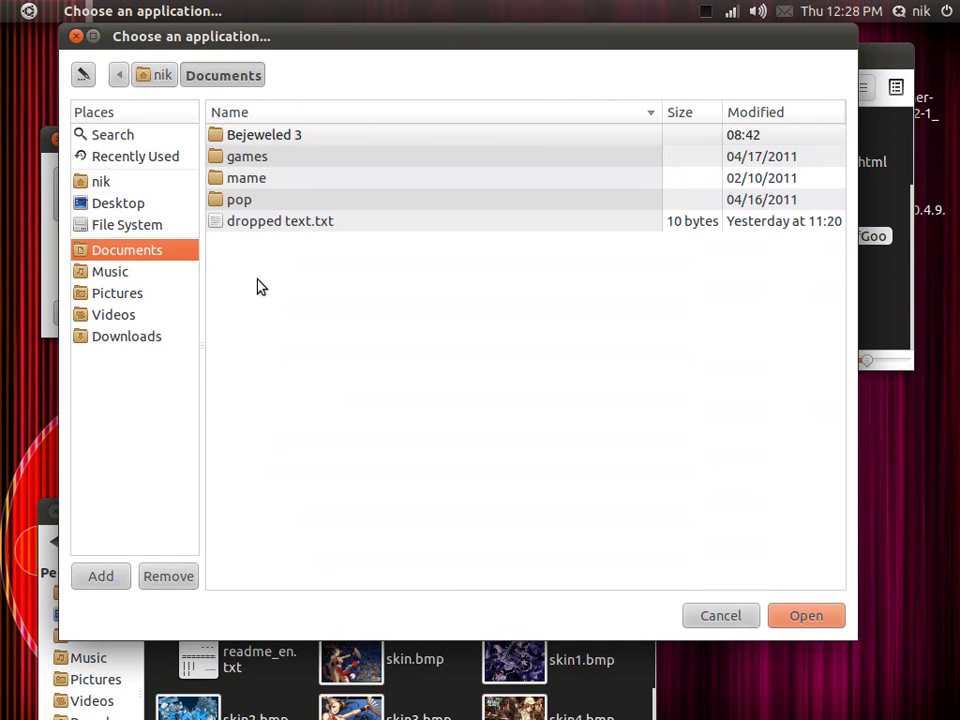
{"action": "double_click", "coordinate": [243, 160]}
{"action": "left_click", "coordinate": [292, 440]}
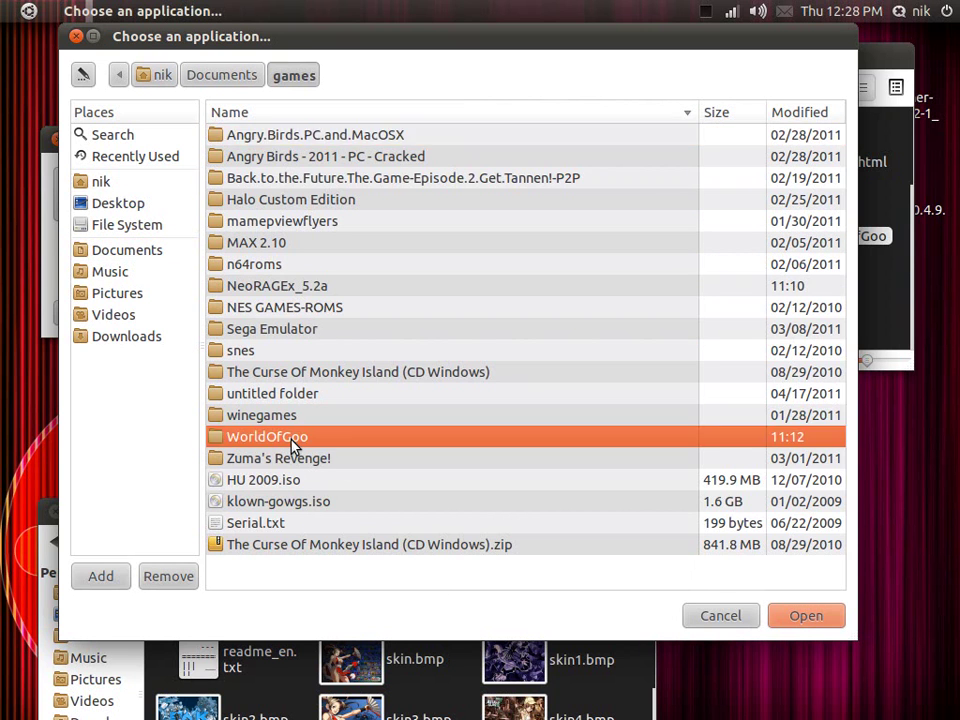
{"action": "double_click", "coordinate": [292, 440]}
{"action": "left_click", "coordinate": [280, 396]}
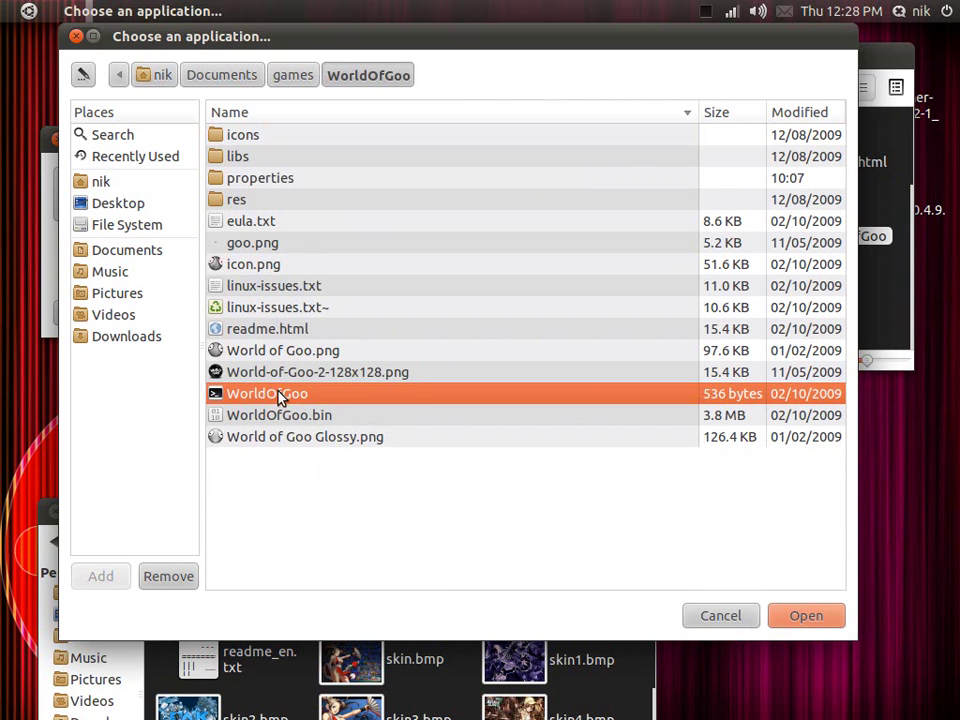
{"action": "left_click", "coordinate": [803, 617]}
Look through the icon choices for the goo launcher, keep the WorldOfGoo icon and create the launcher on the desktop.
{"action": "left_click_drag", "start_coordinate": [212, 150], "coordinate": [405, 154]}
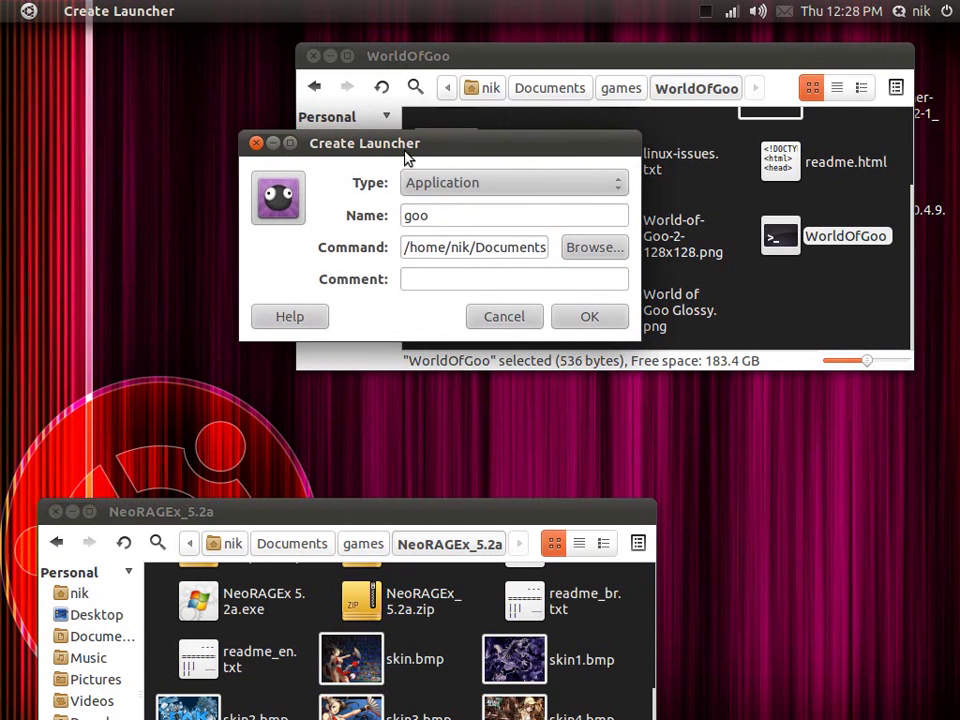
{"action": "left_click", "coordinate": [285, 214]}
{"action": "scroll", "coordinate": [320, 300], "scroll_direction": "down", "scroll_amount": 3}
{"action": "scroll", "coordinate": [320, 300], "scroll_direction": "up", "scroll_amount": 3}
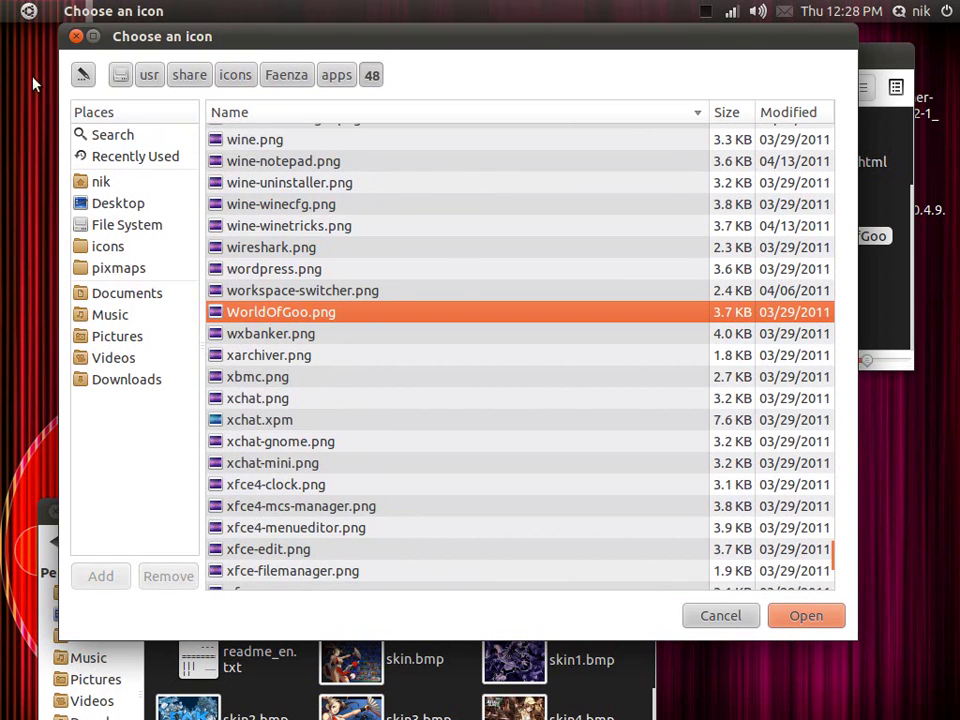
{"action": "left_click", "coordinate": [76, 37]}
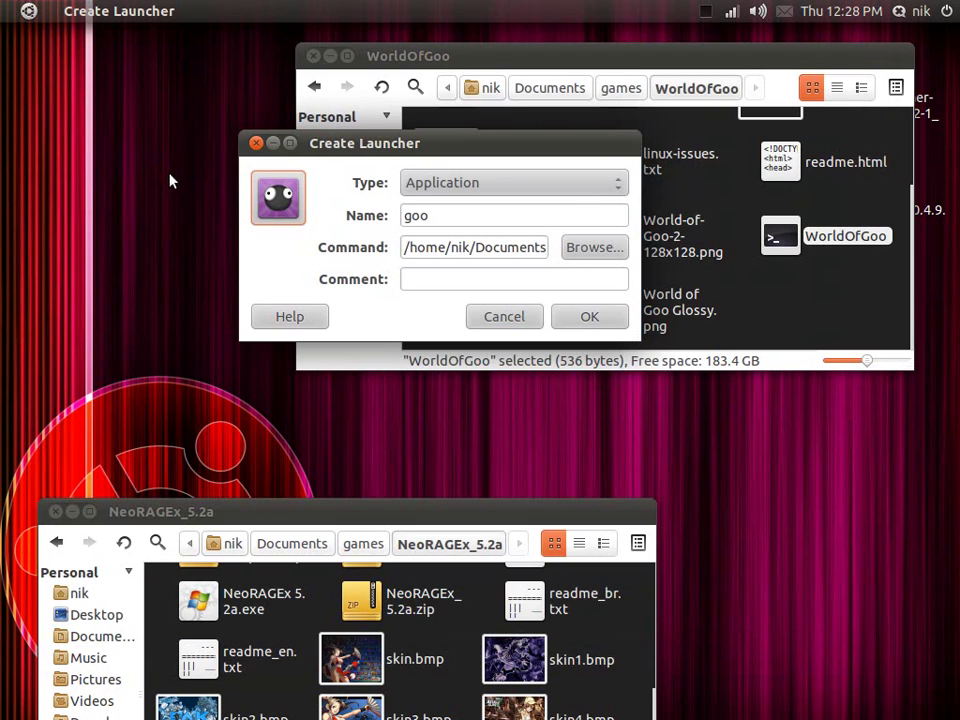
{"action": "left_click_drag", "start_coordinate": [396, 146], "coordinate": [374, 174]}
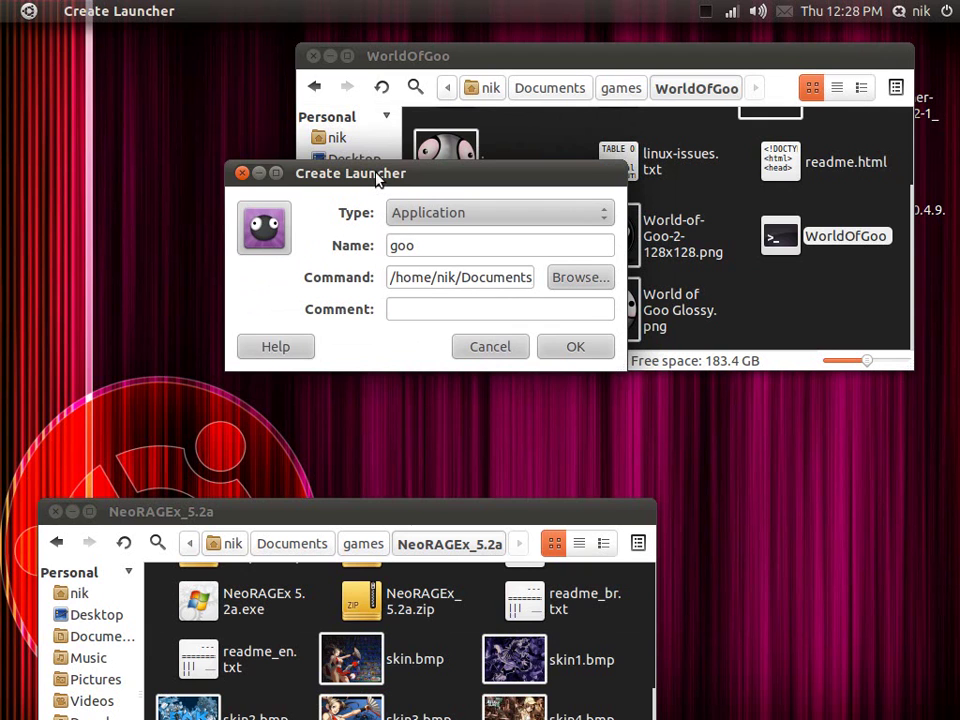
{"action": "left_click", "coordinate": [585, 348]}
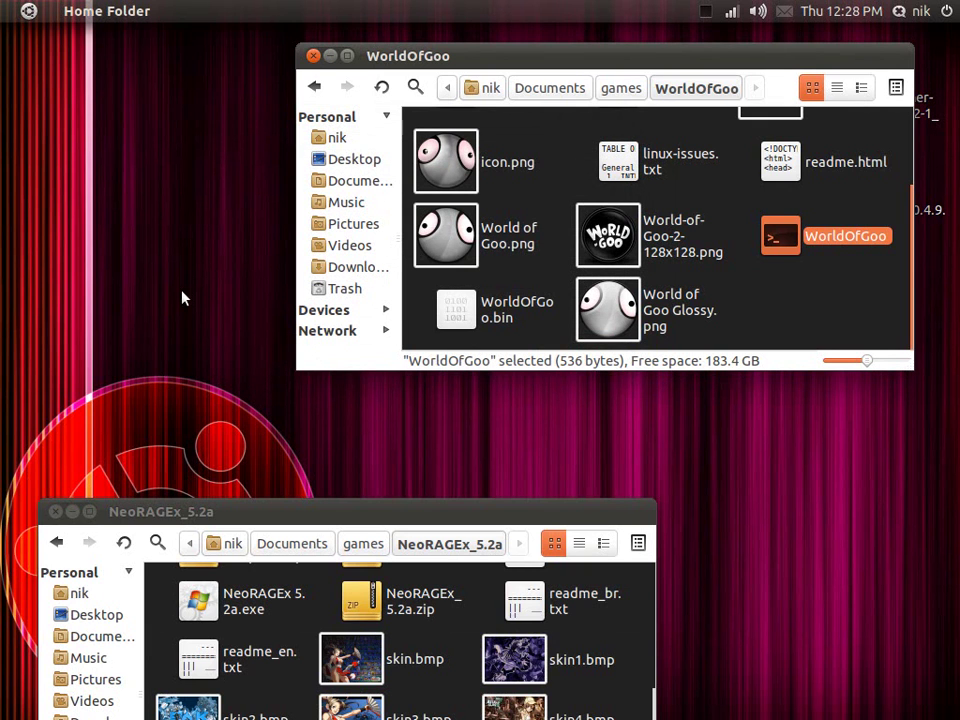
Move the goo launcher from the desktop into the WorldOfGoo folder and add it to the launcher bar.
{"action": "left_click_drag", "start_coordinate": [82, 55], "coordinate": [821, 317]}
{"action": "left_click", "coordinate": [171, 246]}
{"action": "left_click", "coordinate": [816, 195]}
{"action": "left_click_drag", "start_coordinate": [780, 137], "coordinate": [142, 196]}
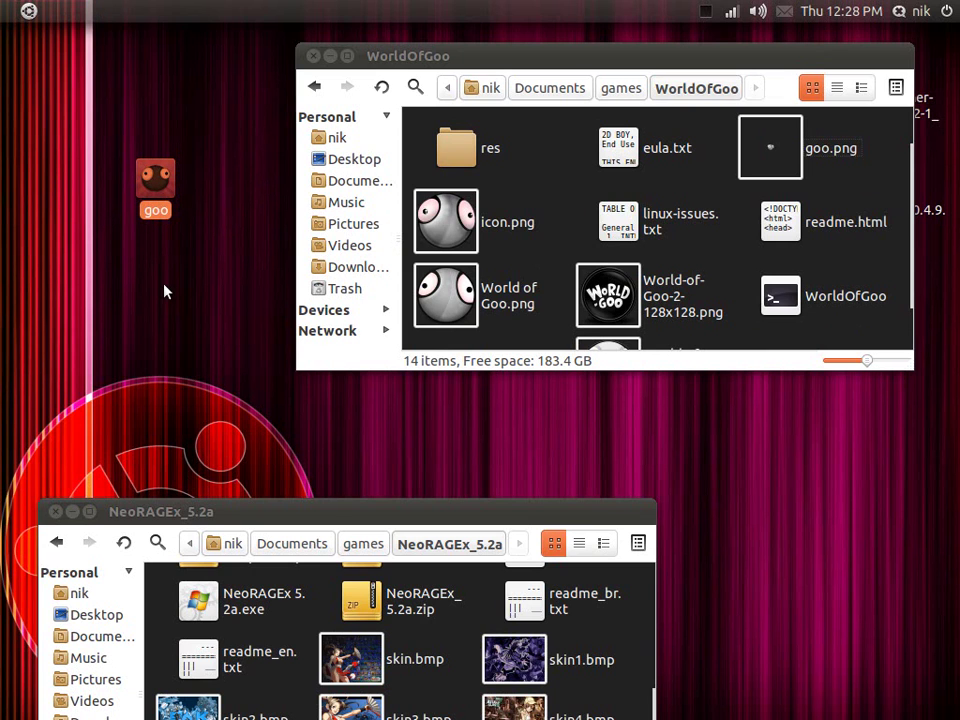
{"action": "left_click_drag", "start_coordinate": [160, 206], "coordinate": [810, 258]}
{"action": "left_click_drag", "start_coordinate": [780, 137], "coordinate": [36, 253]}
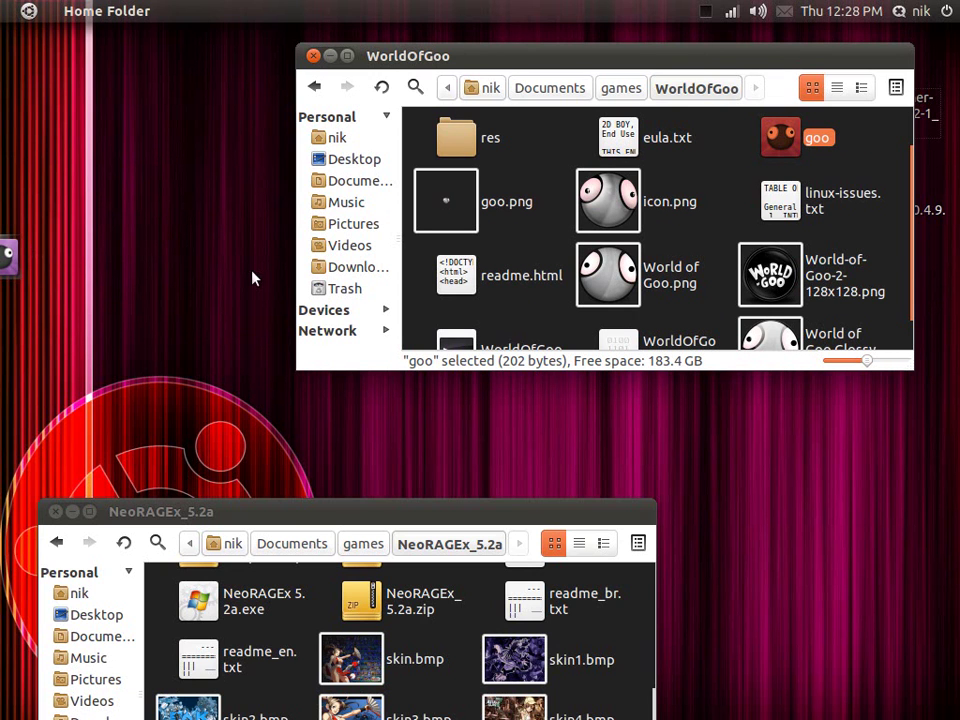
{"action": "left_click_drag", "start_coordinate": [226, 518], "coordinate": [407, 445]}
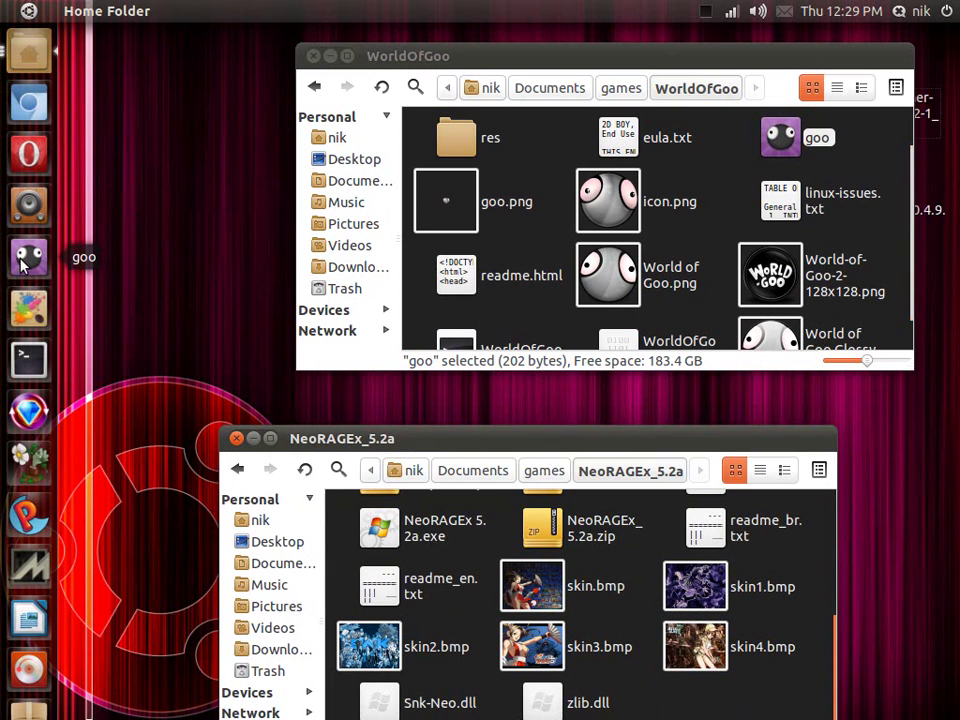
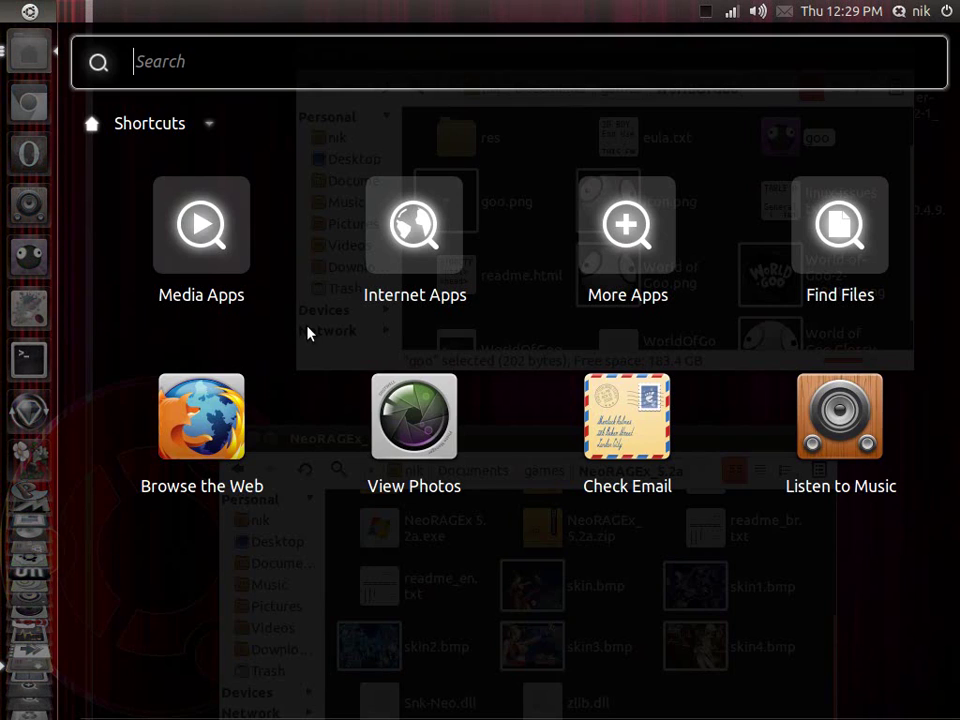
Search the dash for "goo", clear that search, and find and open the Main Menu editor.
{"action": "type", "text": "goo"}
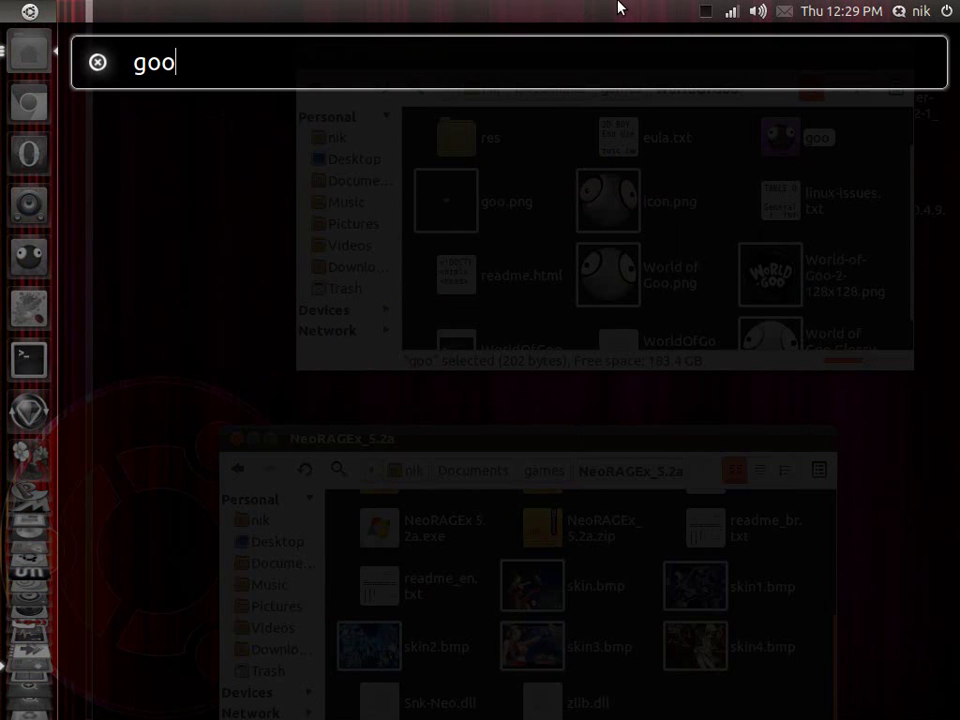
{"action": "key", "text": "Escape"}
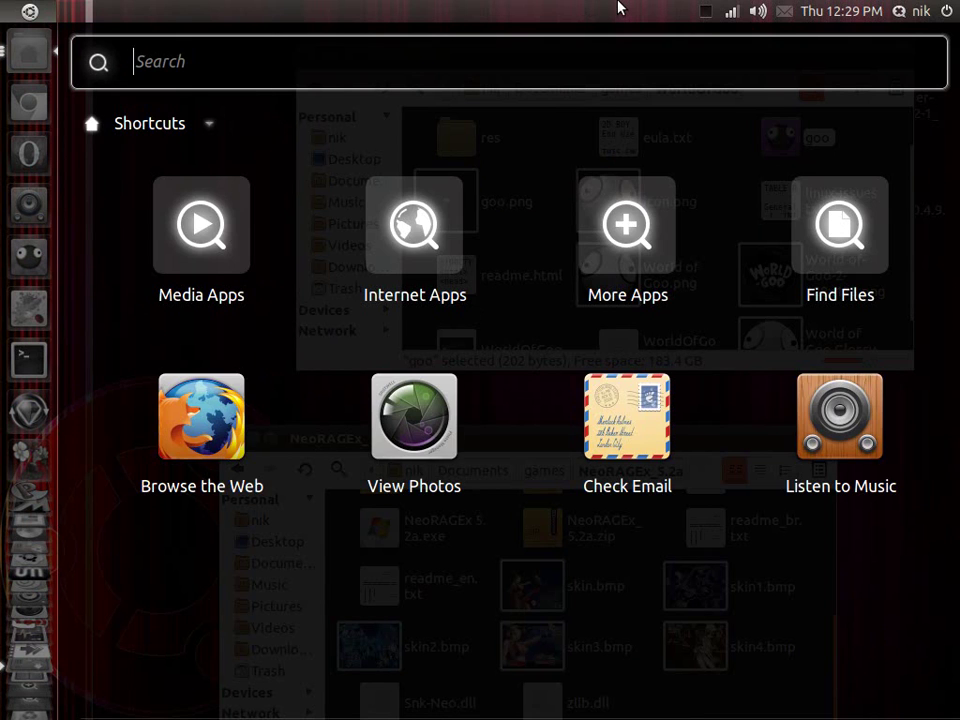
{"action": "type", "text": "men"}
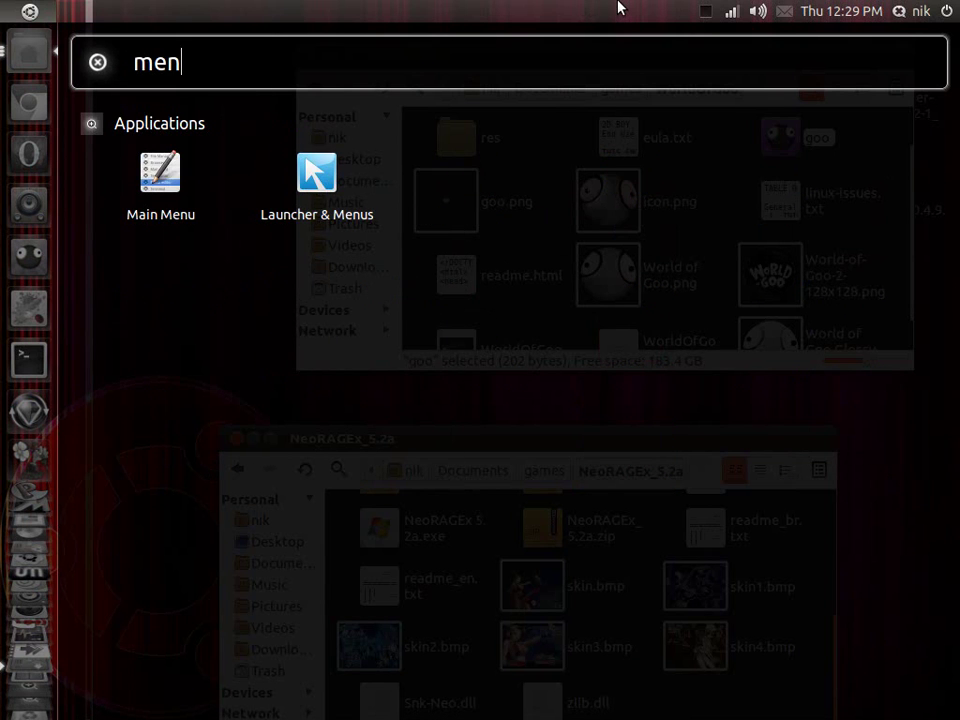
{"action": "left_click", "coordinate": [184, 212]}
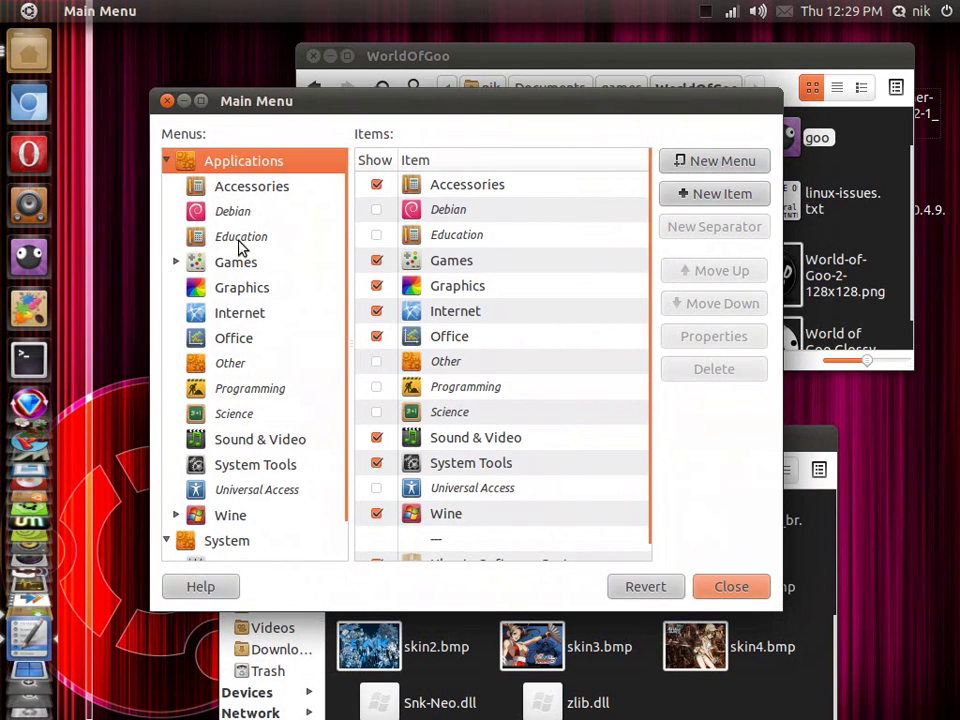
Start a new application item in the Games menu and name it "goo".
{"action": "left_click", "coordinate": [227, 270]}
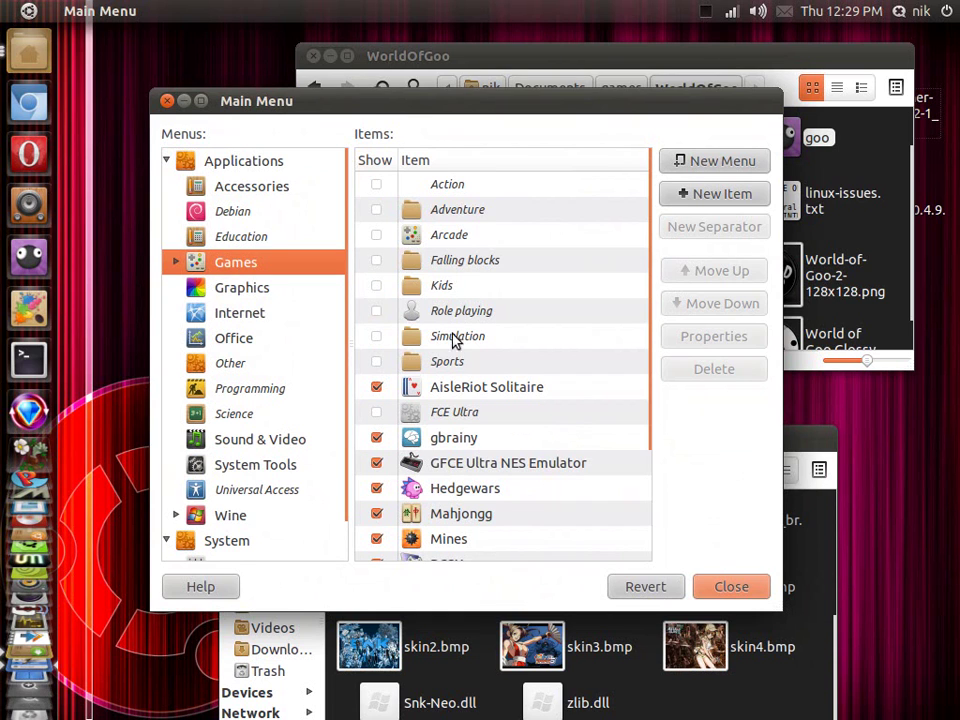
{"action": "left_click", "coordinate": [462, 361]}
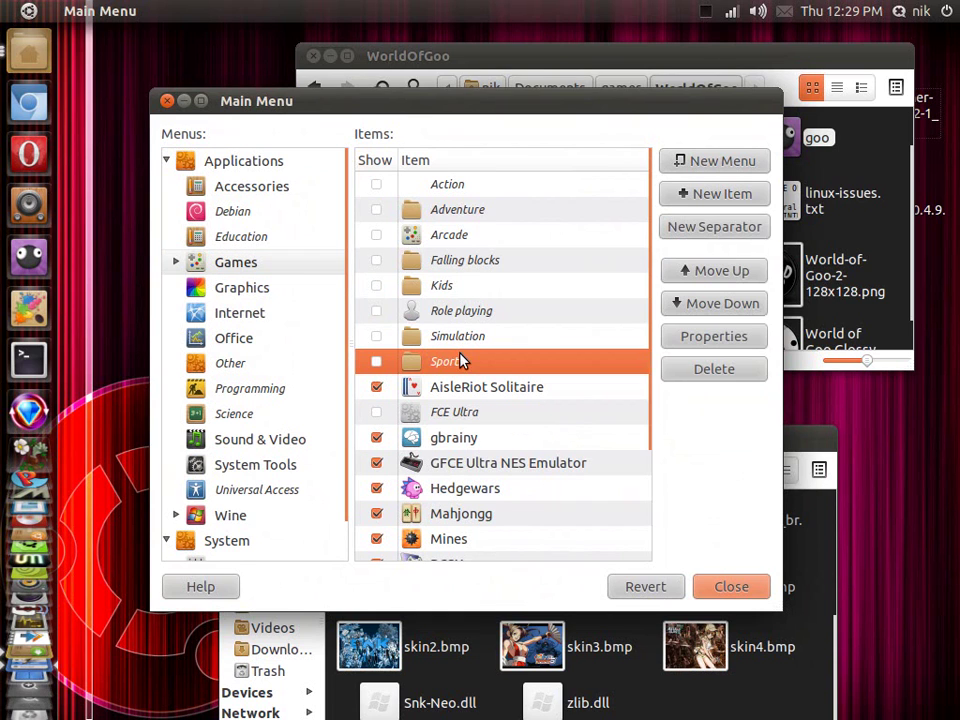
{"action": "left_click", "coordinate": [733, 202]}
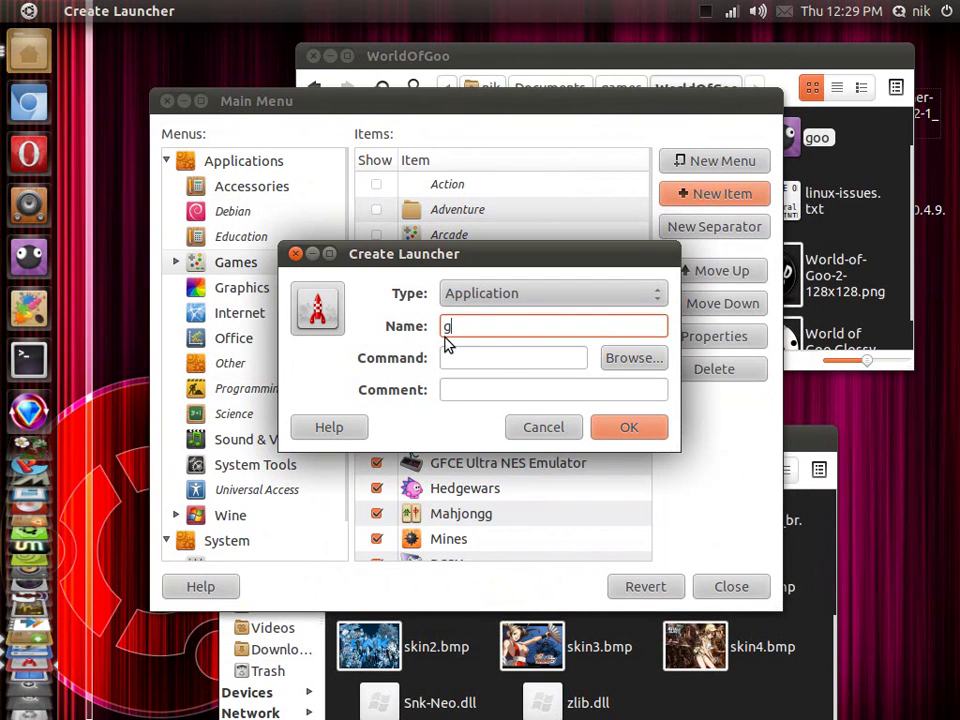
{"action": "type", "text": "goo"}
Set the new item's command to the WorldOfGoo script in Documents/games/WorldOfGoo, create the item and close the menu editor.
{"action": "left_click", "coordinate": [540, 361]}
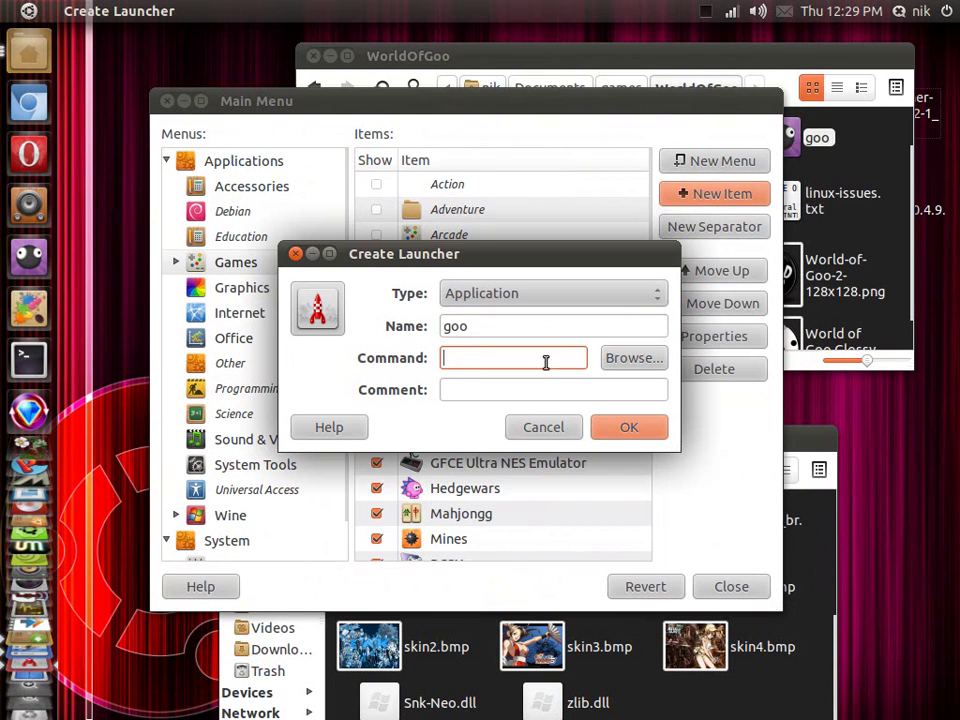
{"action": "left_click", "coordinate": [645, 366]}
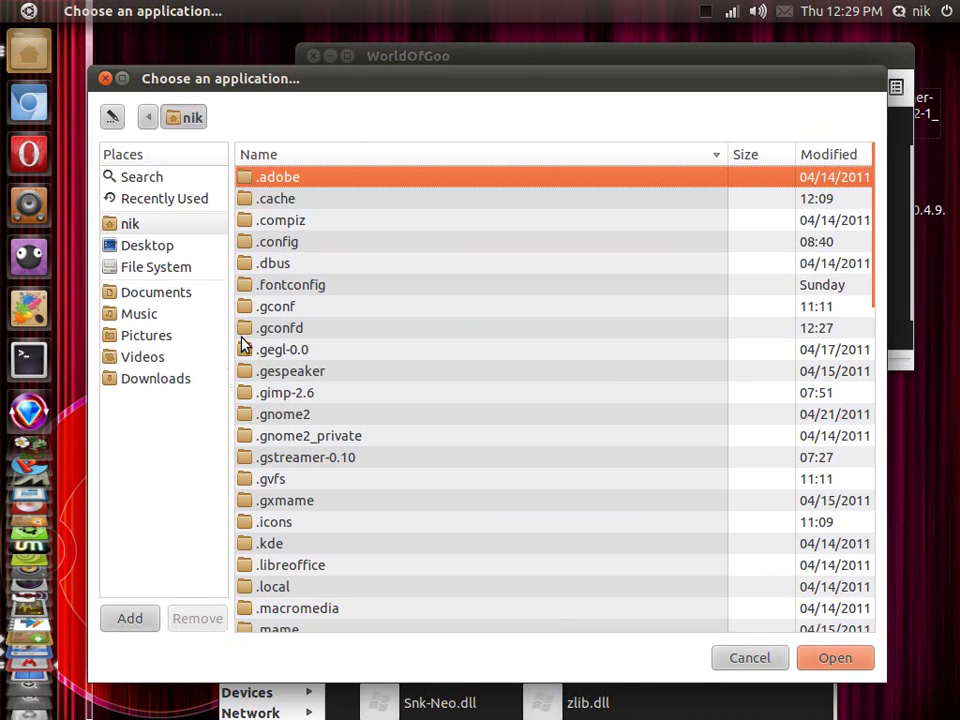
{"action": "left_click", "coordinate": [168, 294]}
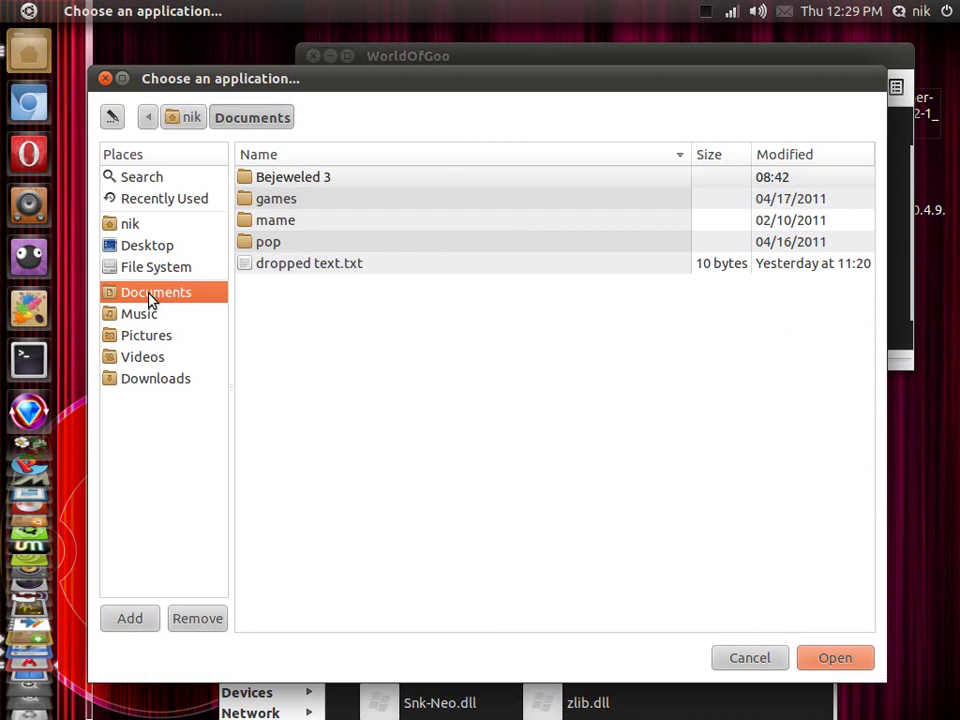
{"action": "double_click", "coordinate": [282, 200]}
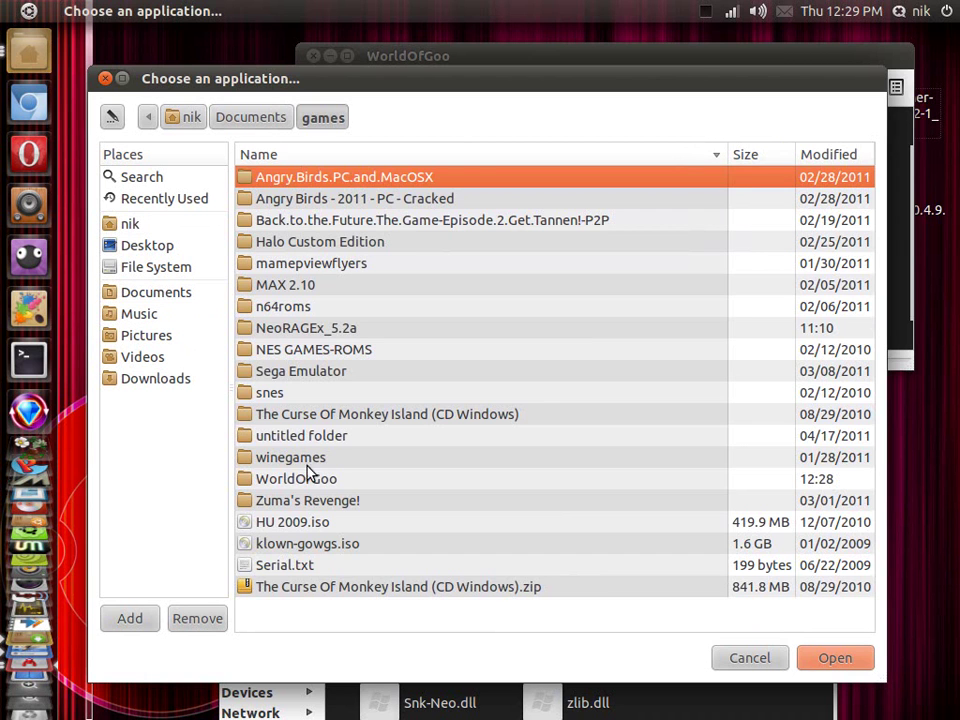
{"action": "double_click", "coordinate": [313, 484]}
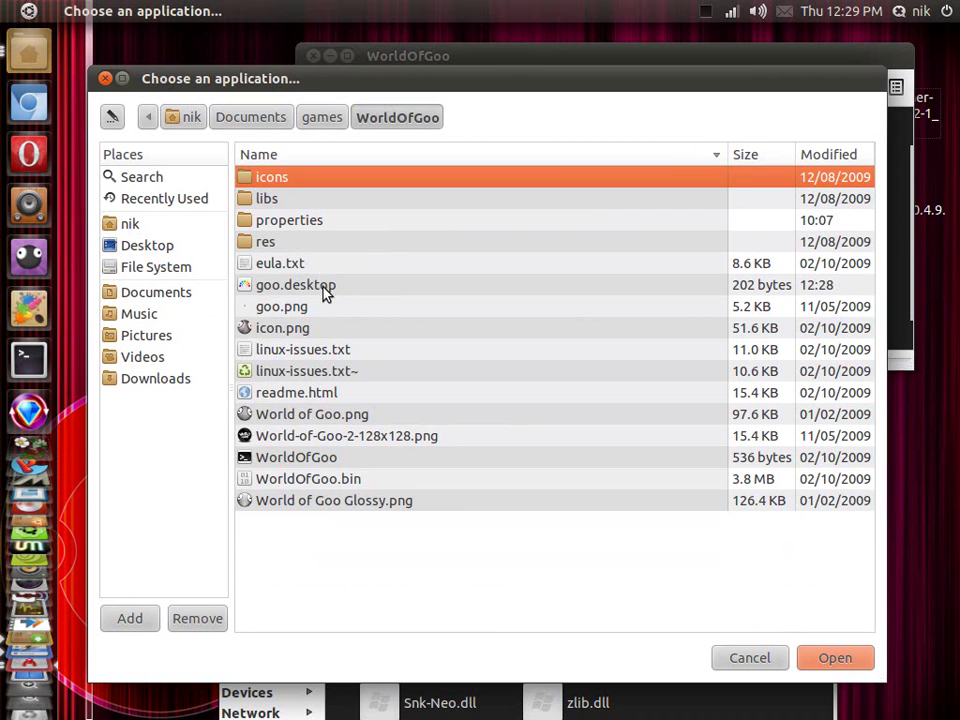
{"action": "left_click", "coordinate": [313, 457]}
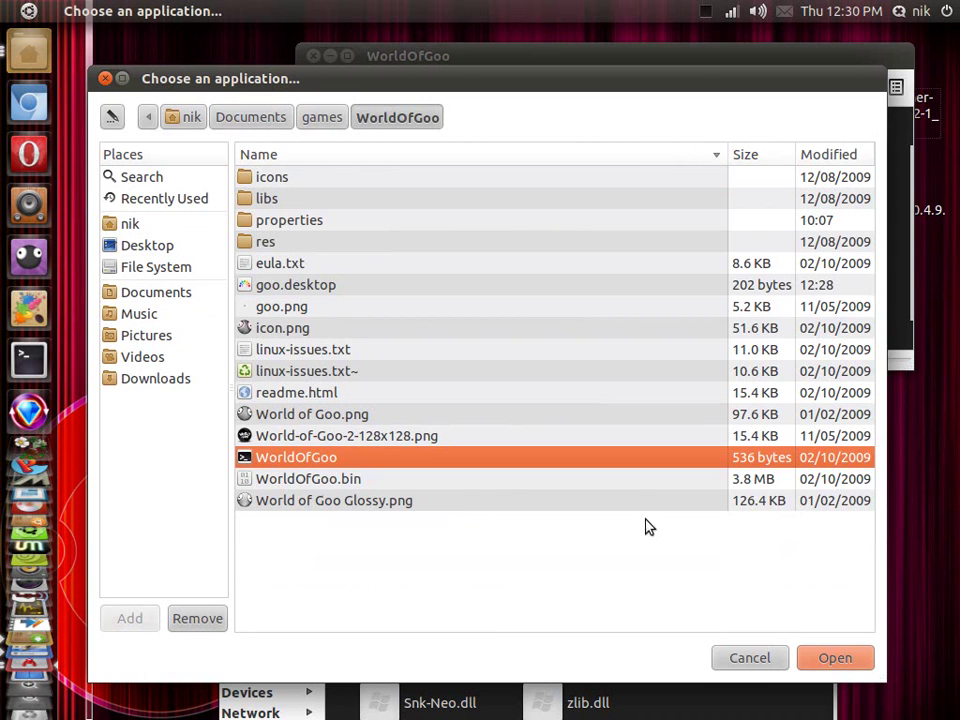
{"action": "left_click", "coordinate": [829, 658]}
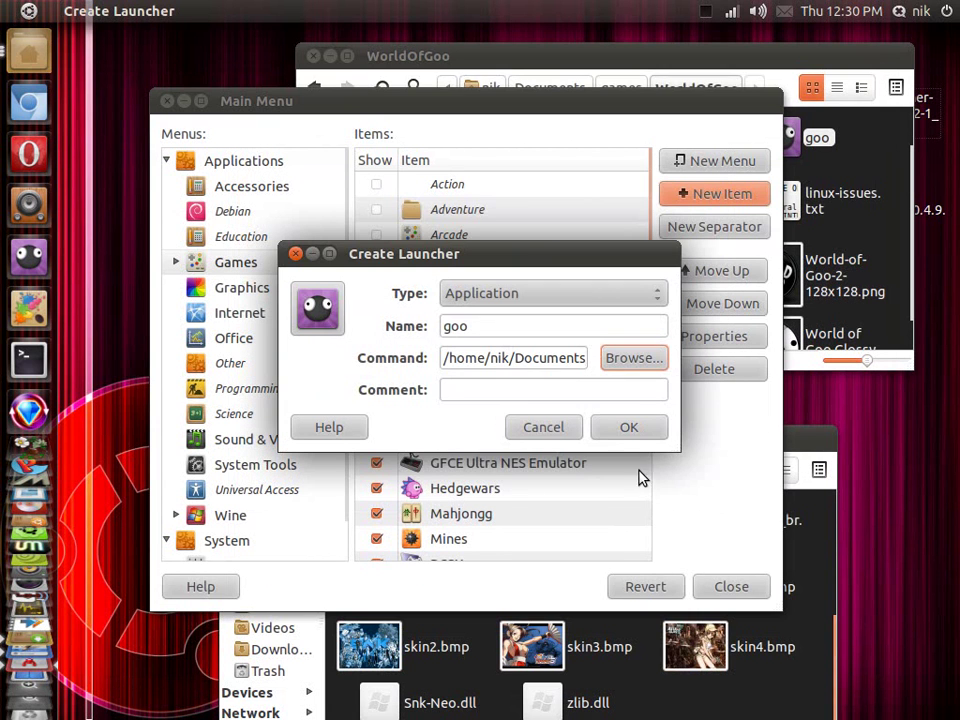
{"action": "left_click", "coordinate": [630, 432]}
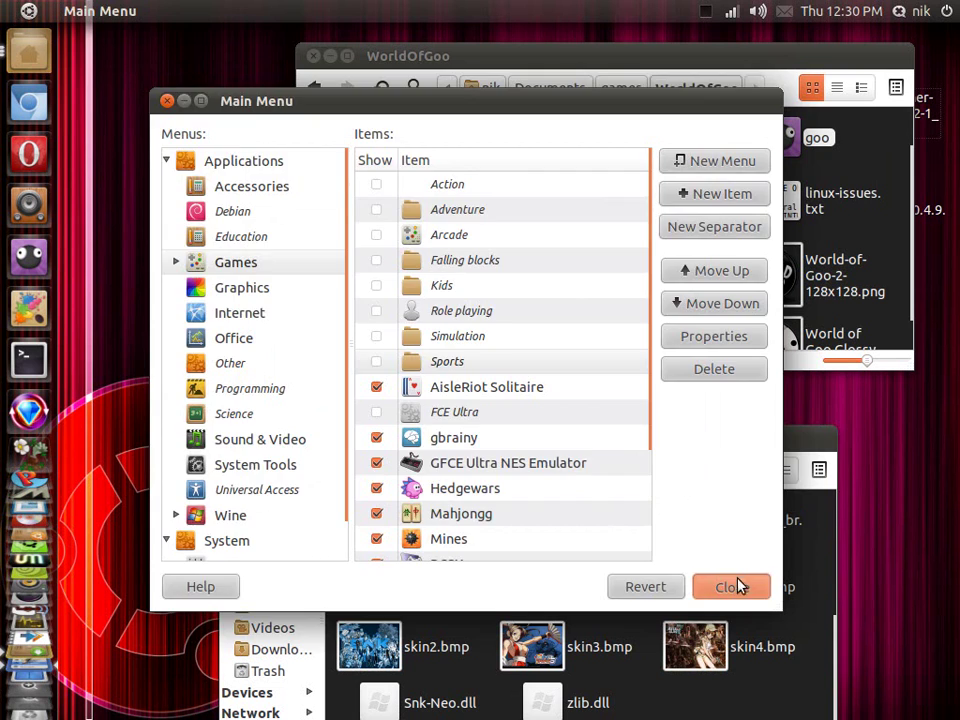
{"action": "left_click", "coordinate": [744, 588]}
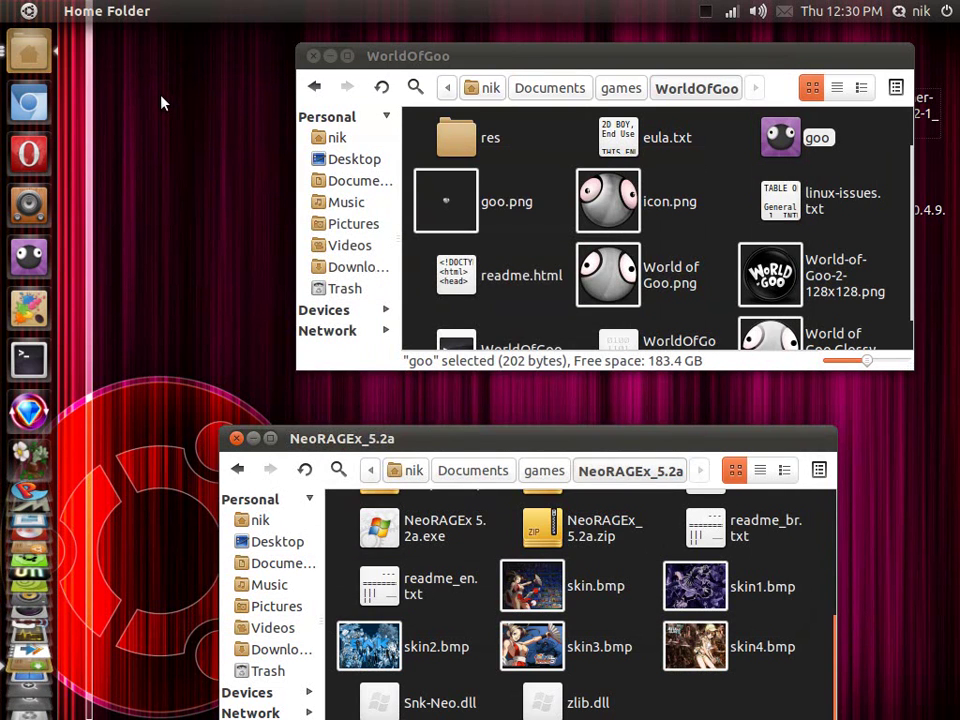
Search the dash for "goo" and launch the goo application.
{"action": "key", "text": "super"}
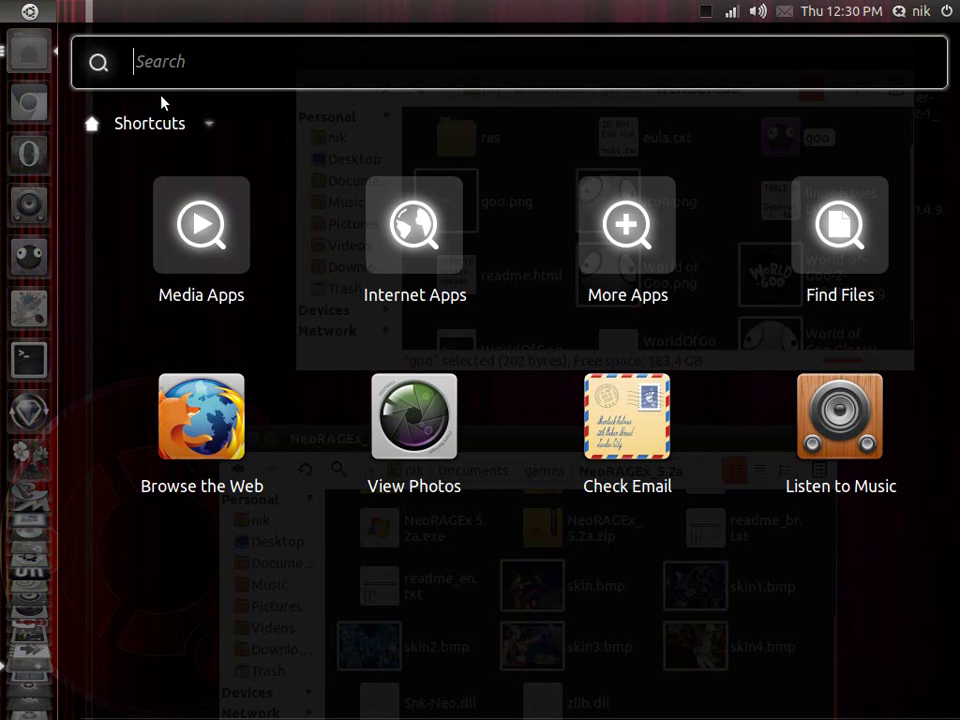
{"action": "type", "text": "goo"}
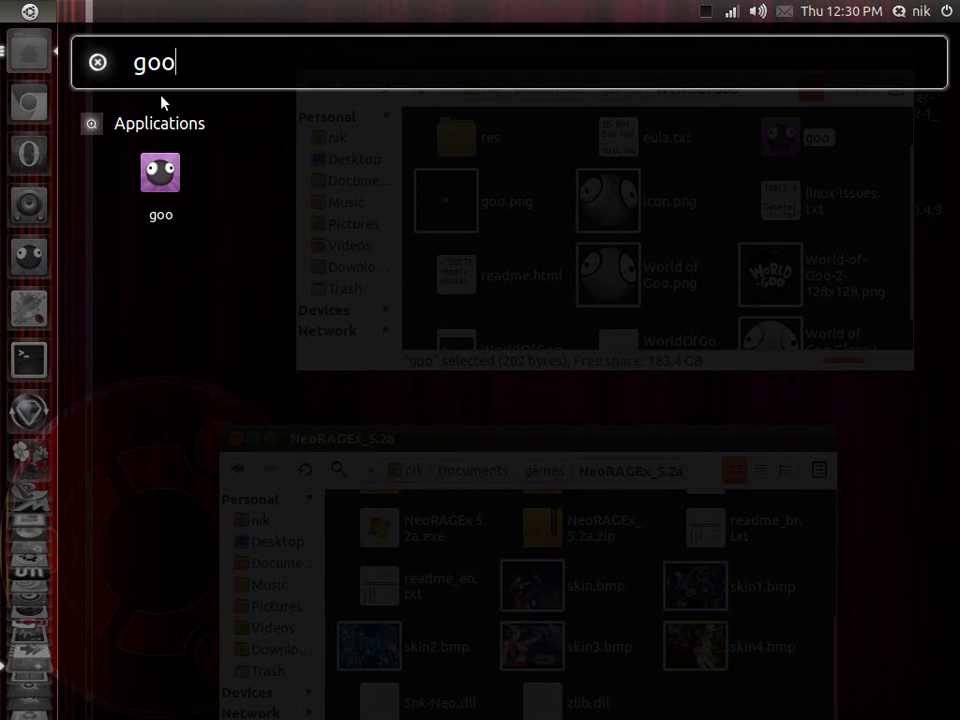
{"action": "key", "text": "Return"}
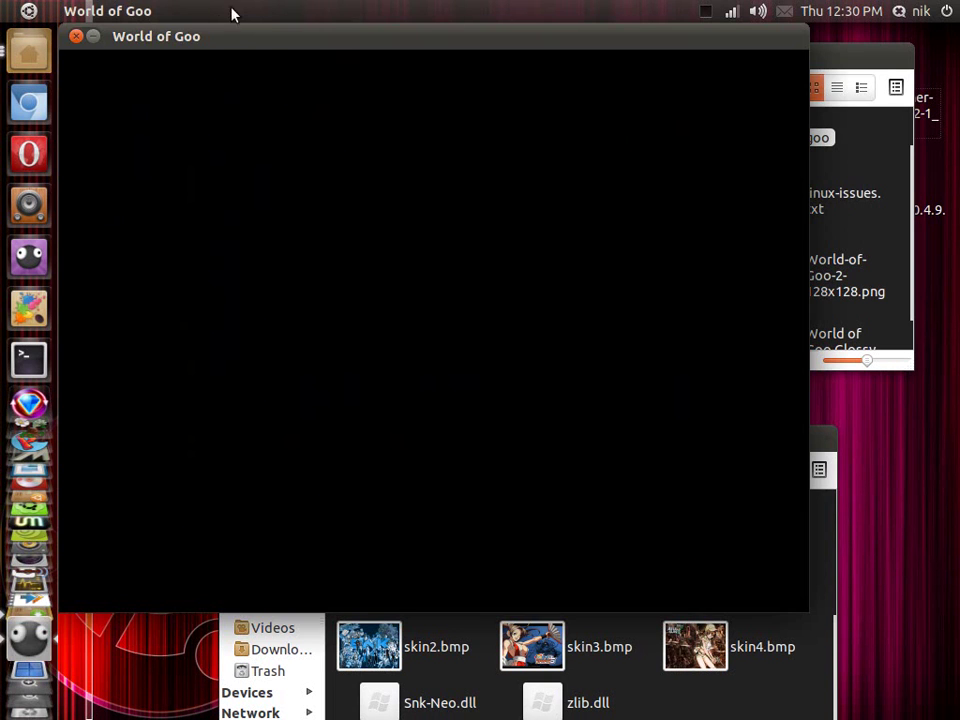
Close the World of Goo game window and remove the goo entry from the launcher bar.
{"action": "left_click_drag", "start_coordinate": [236, 47], "coordinate": [326, 60]}
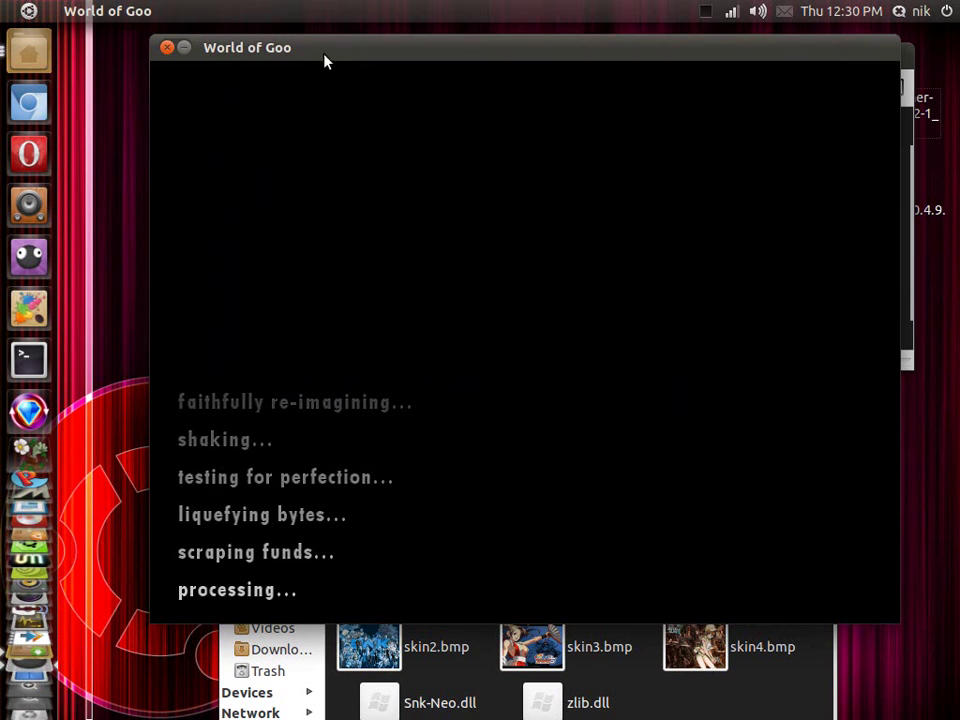
{"action": "left_click", "coordinate": [168, 50]}
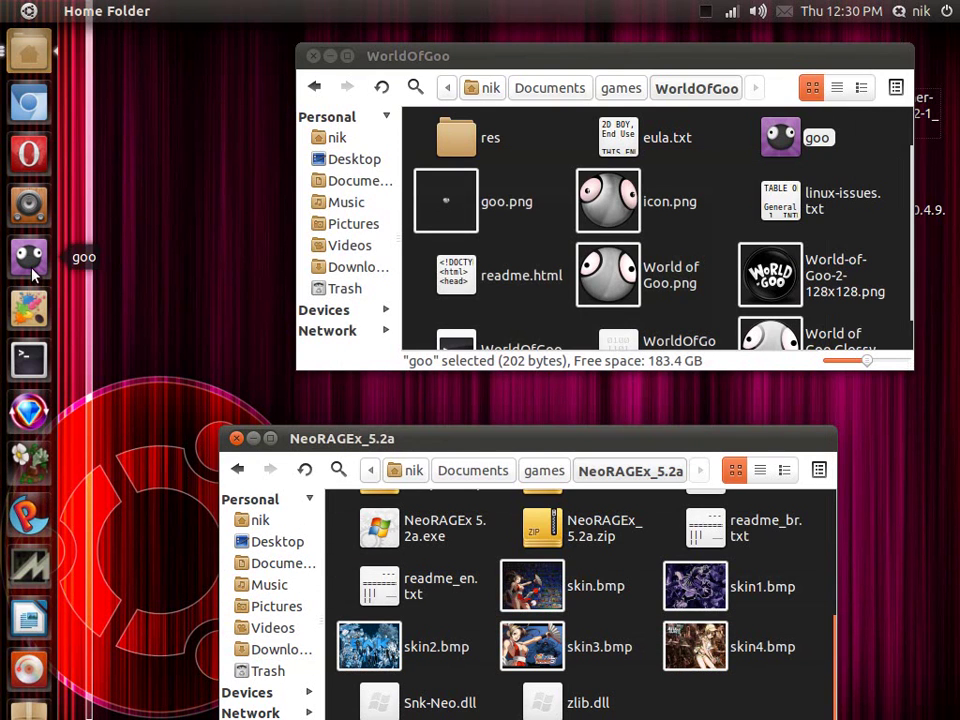
{"action": "right_click", "coordinate": [36, 262]}
{"action": "left_click", "coordinate": [98, 286]}
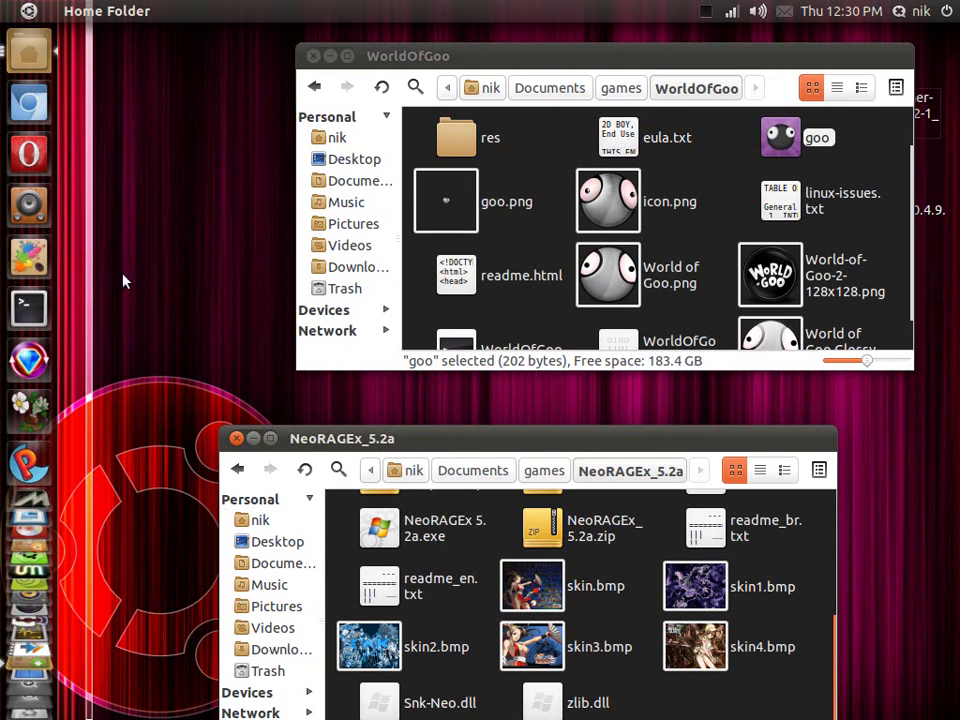
Search the dash for "goo" and try to add the goo application from the results to the launcher bar.
{"action": "left_click", "coordinate": [21, 21]}
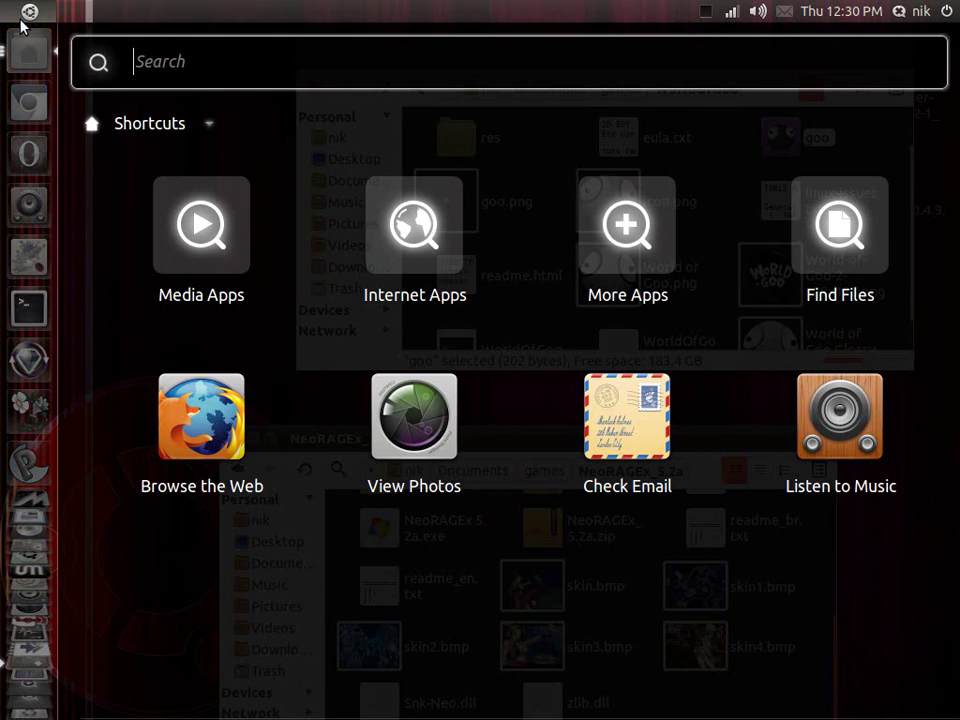
{"action": "type", "text": "goo"}
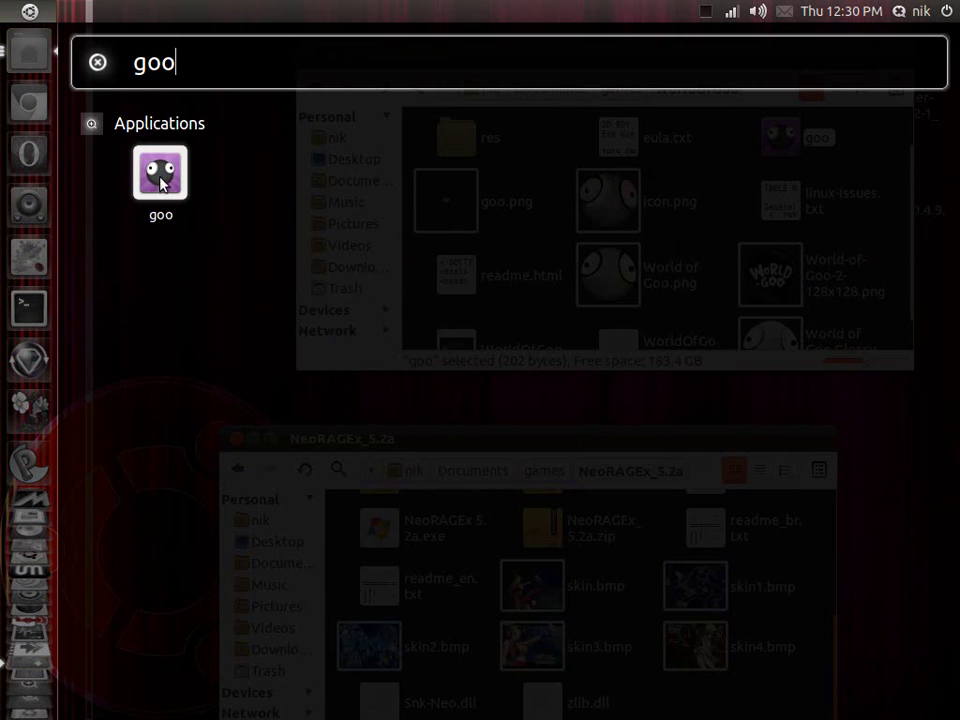
{"action": "left_click_drag", "start_coordinate": [160, 172], "coordinate": [36, 402]}
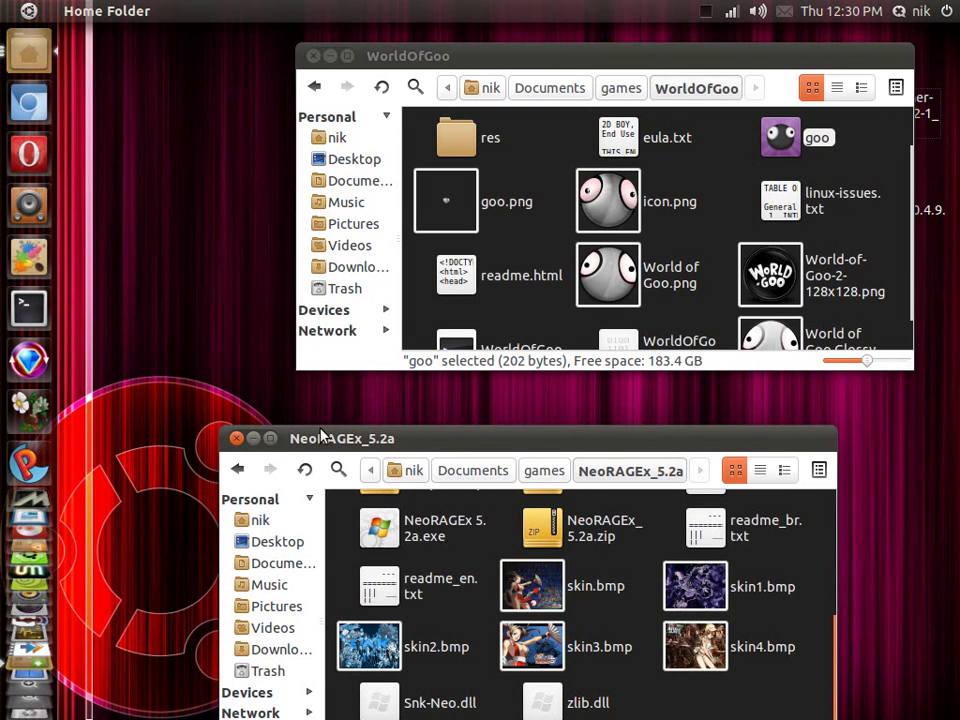
Add the goo launcher file from the WorldOfGoo folder to the launcher bar.
{"action": "left_click_drag", "start_coordinate": [327, 440], "coordinate": [327, 403]}
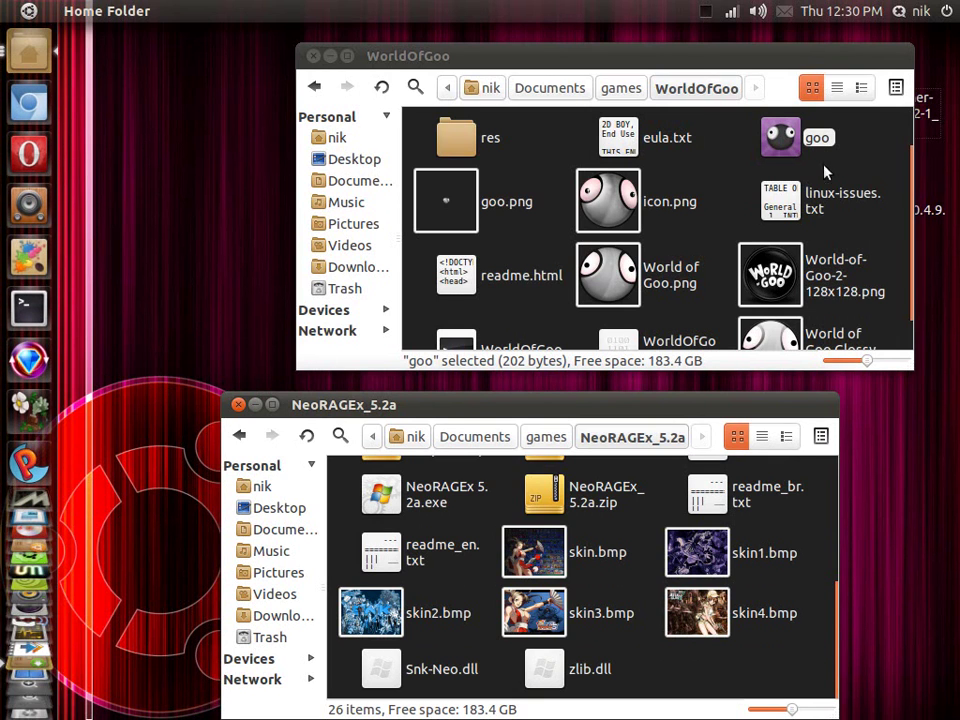
{"action": "left_click_drag", "start_coordinate": [780, 137], "coordinate": [30, 352]}
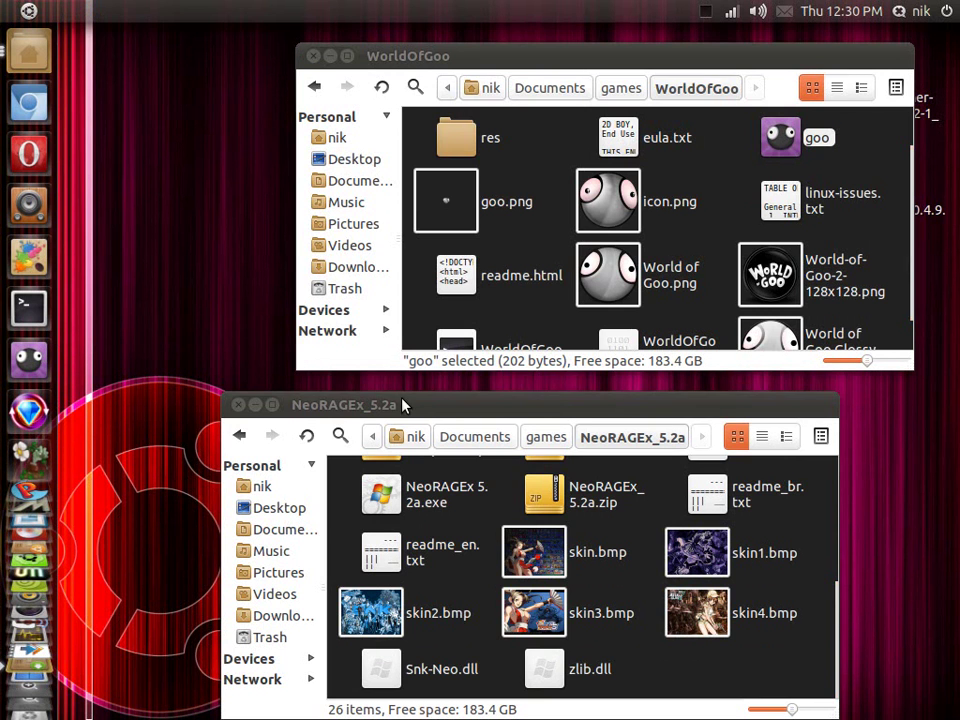
Rearrange the two folder windows to uncover the Debian packages on the desktop, and close the WorldOfGoo folder window.
{"action": "left_click_drag", "start_coordinate": [406, 404], "coordinate": [375, 316]}
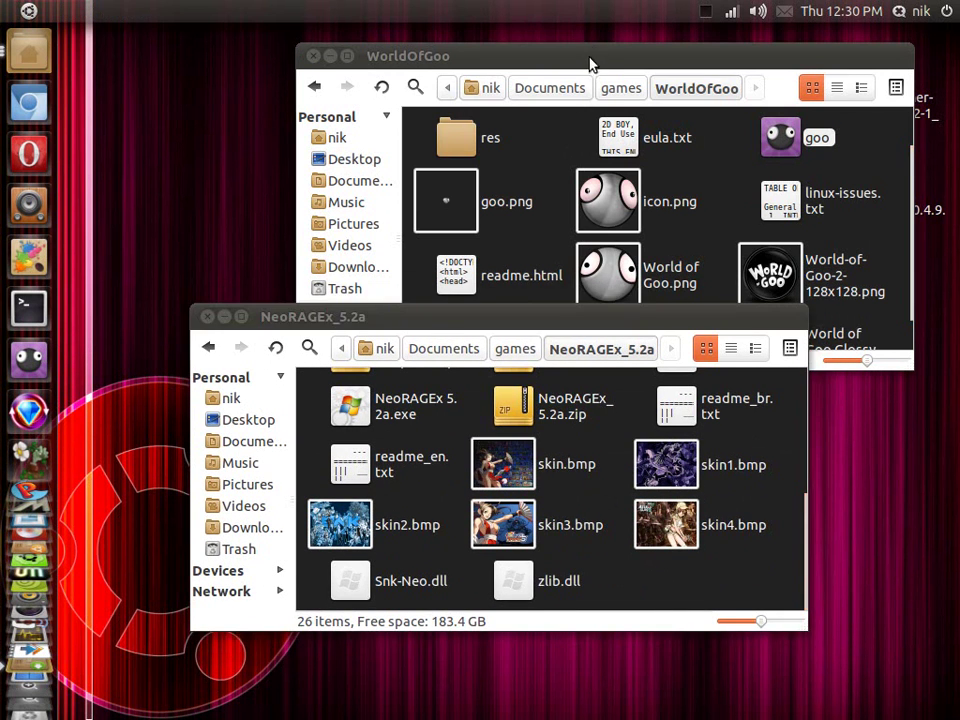
{"action": "left_click_drag", "start_coordinate": [588, 52], "coordinate": [484, 106]}
{"action": "scroll", "coordinate": [524, 230], "scroll_direction": "down", "scroll_amount": 1}
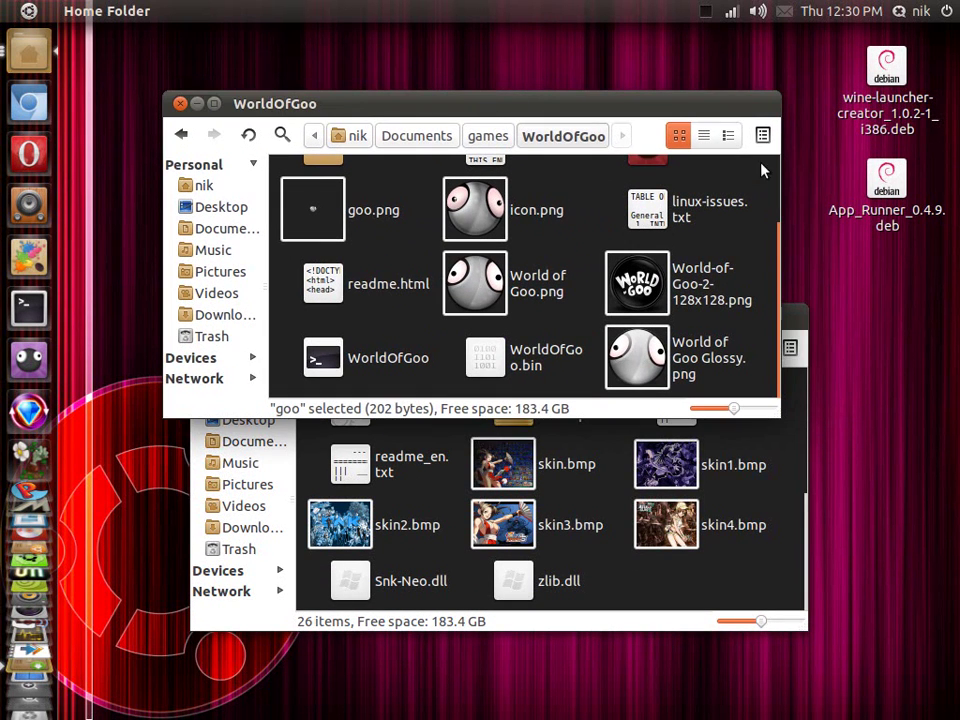
{"action": "left_click_drag", "start_coordinate": [886, 192], "coordinate": [886, 210]}
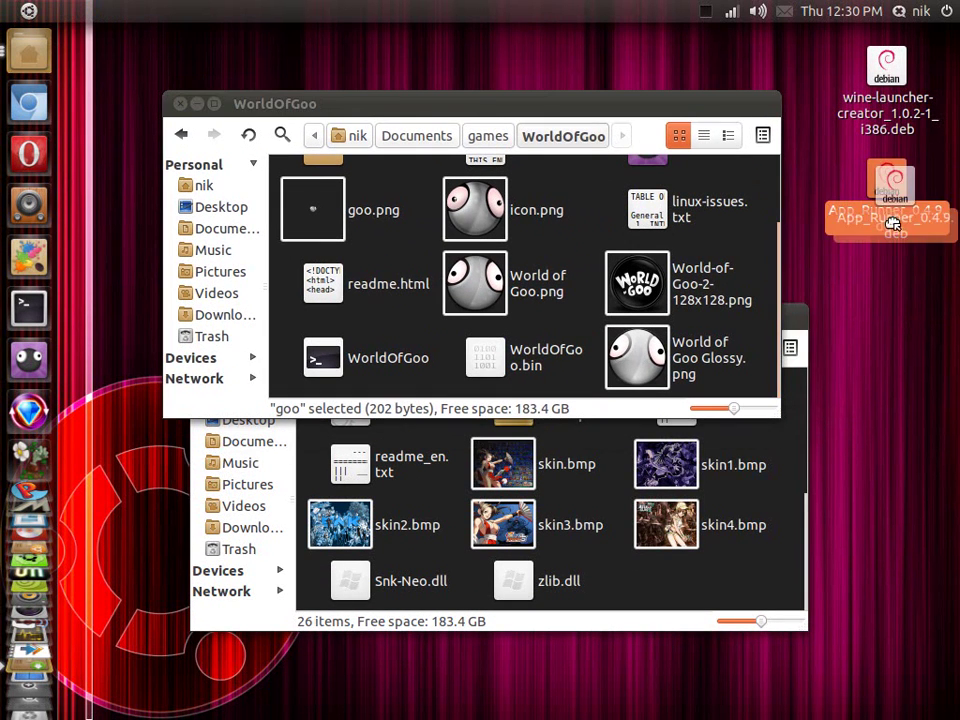
{"action": "right_click", "coordinate": [480, 352]}
{"action": "key", "text": "Escape"}
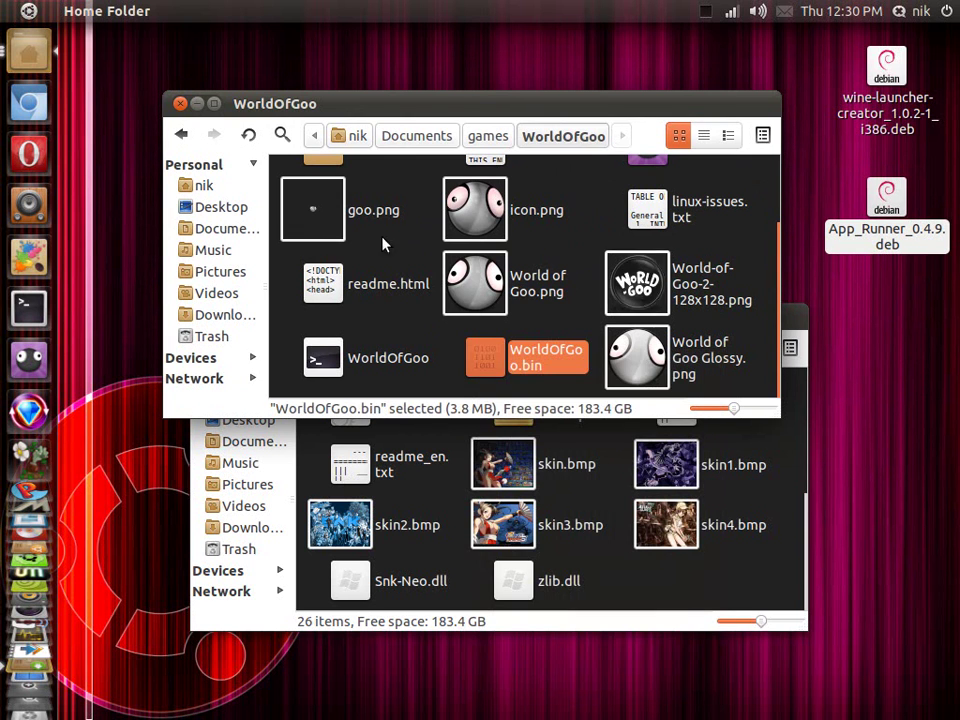
{"action": "left_click", "coordinate": [180, 103]}
Run the Wine Launcher Creator script on NeoRAGEx 5.2a.exe in the NeoRAGEx_5.2a folder.
{"action": "left_click_drag", "start_coordinate": [343, 316], "coordinate": [354, 150]}
{"action": "scroll", "coordinate": [468, 350], "scroll_direction": "up", "scroll_amount": 2}
{"action": "scroll", "coordinate": [468, 350], "scroll_direction": "down", "scroll_amount": 2}
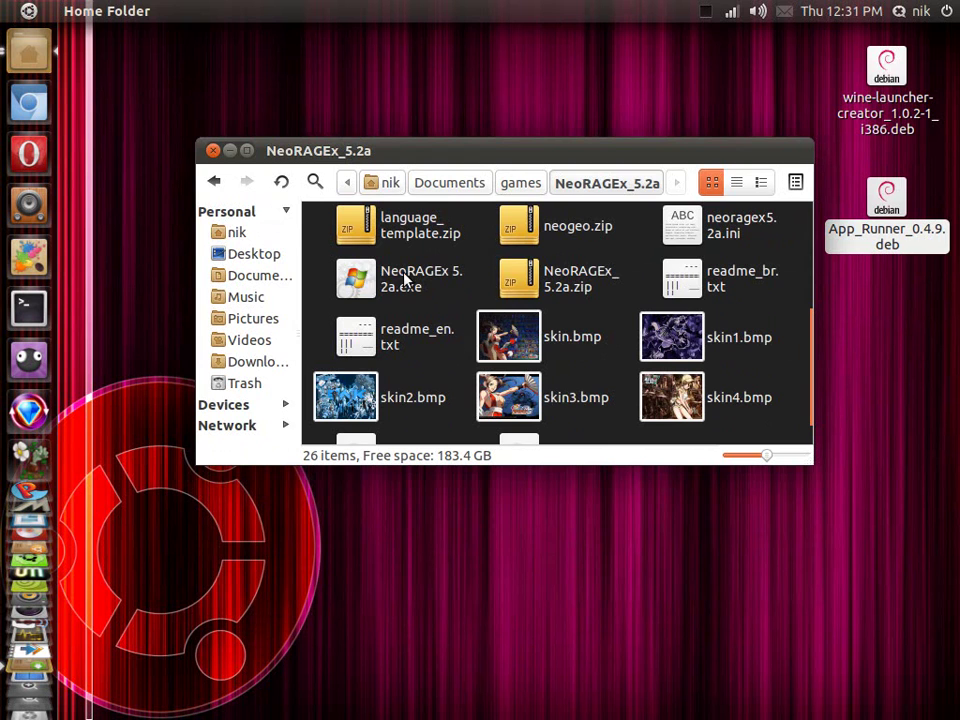
{"action": "left_click", "coordinate": [876, 76]}
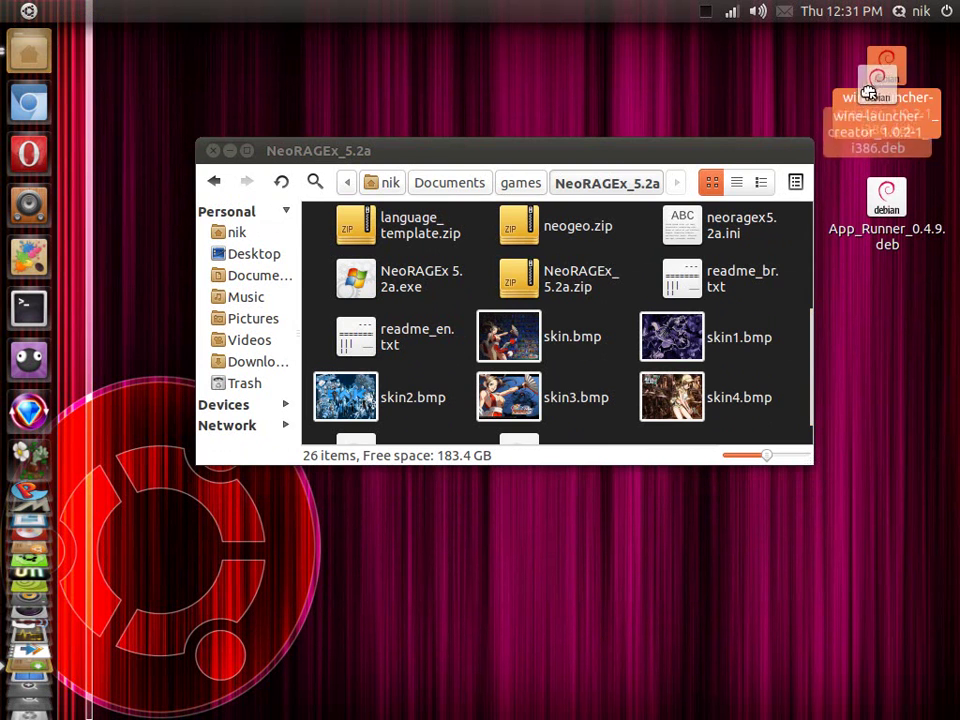
{"action": "left_click_drag", "start_coordinate": [733, 165], "coordinate": [723, 158]}
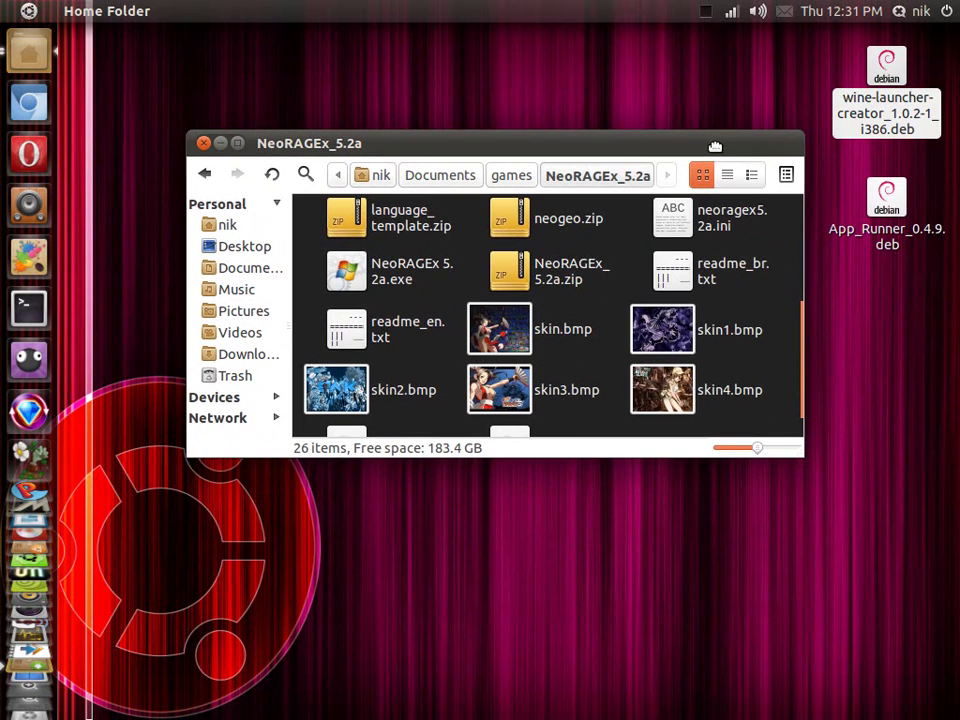
{"action": "left_click", "coordinate": [358, 275]}
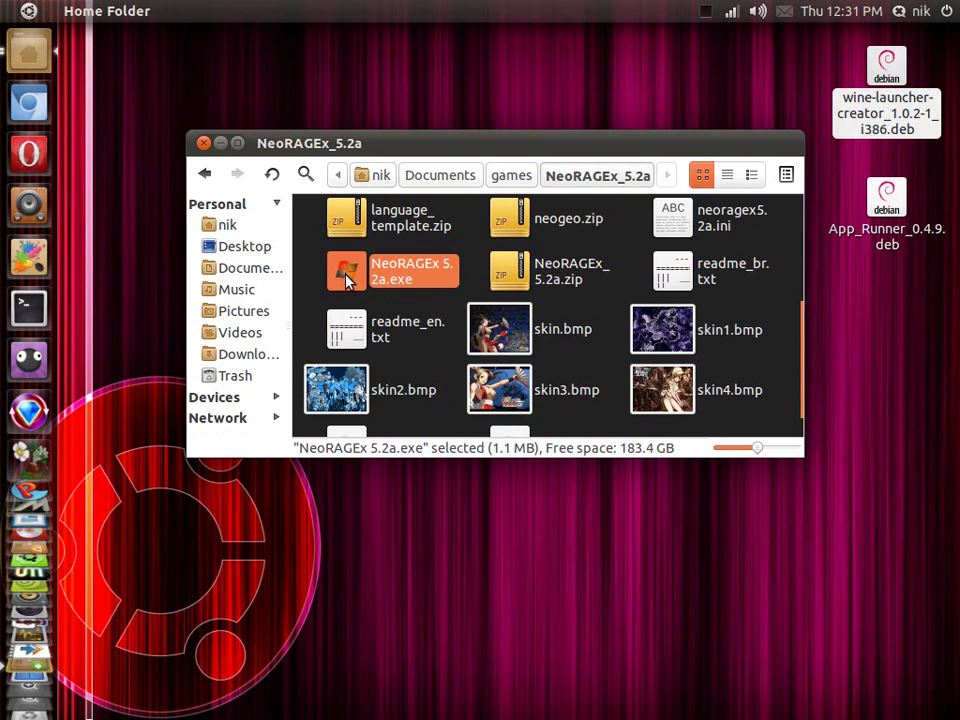
{"action": "right_click", "coordinate": [347, 281]}
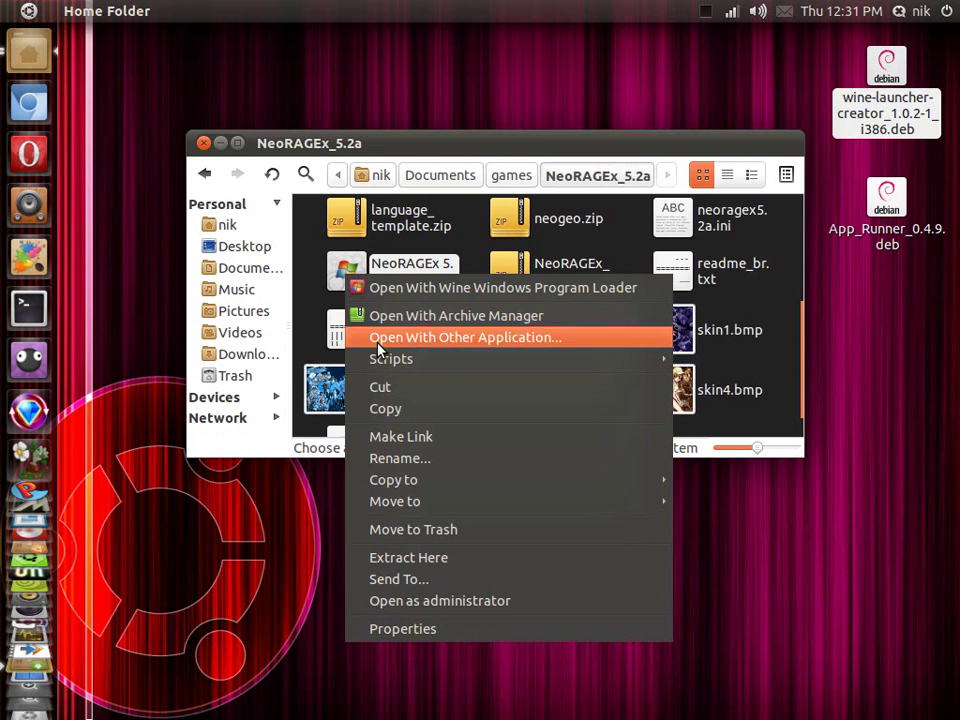
{"action": "mouse_move", "coordinate": [378, 370]}
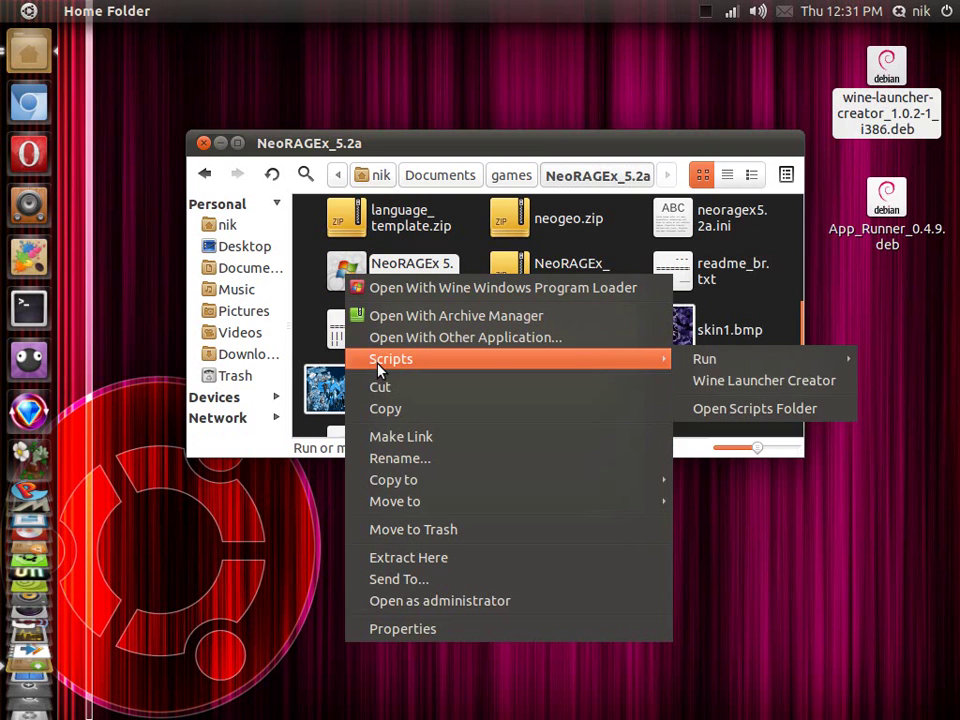
{"action": "left_click", "coordinate": [737, 383]}
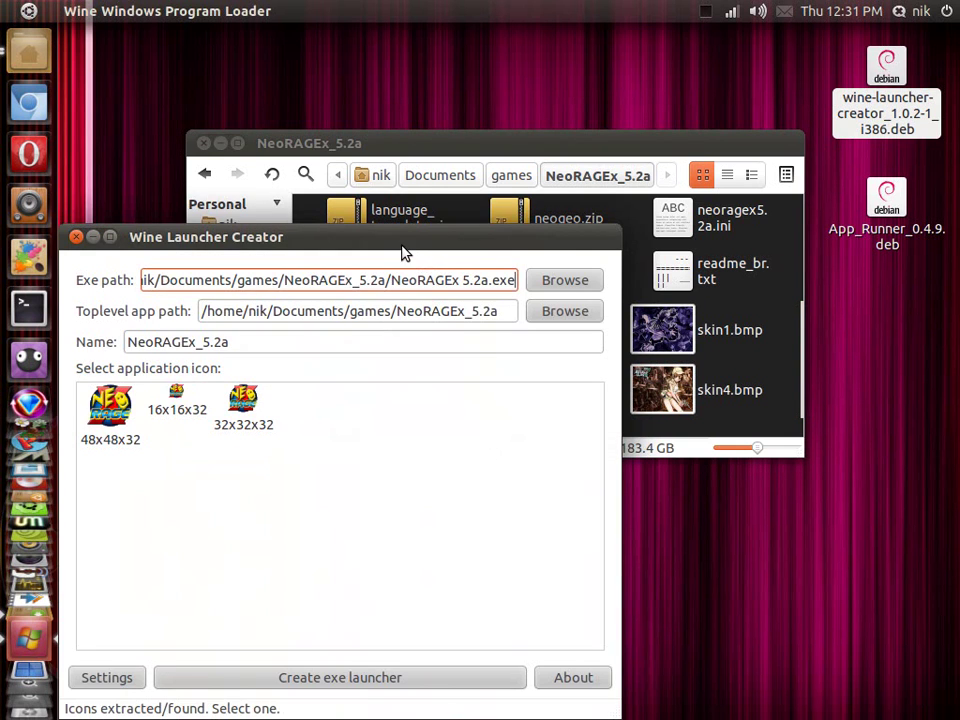
Create the exe launcher for NeoRAGEx_5.2a with the 48x48x32 icon and close Wine Launcher Creator.
{"action": "left_click_drag", "start_coordinate": [399, 240], "coordinate": [560, 178]}
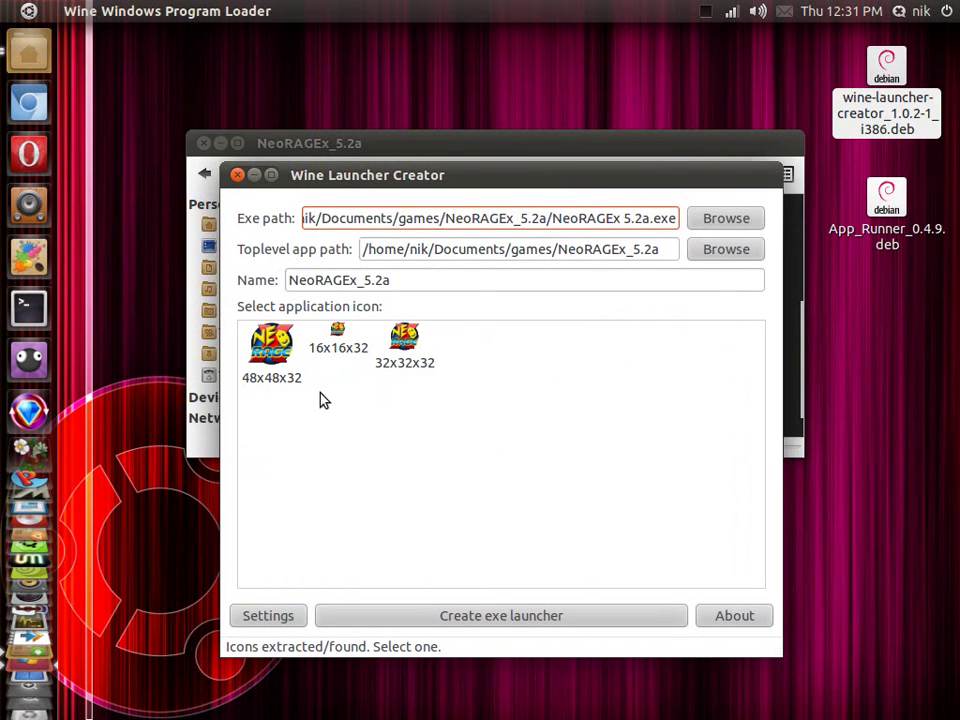
{"action": "left_click_drag", "start_coordinate": [422, 180], "coordinate": [422, 100]}
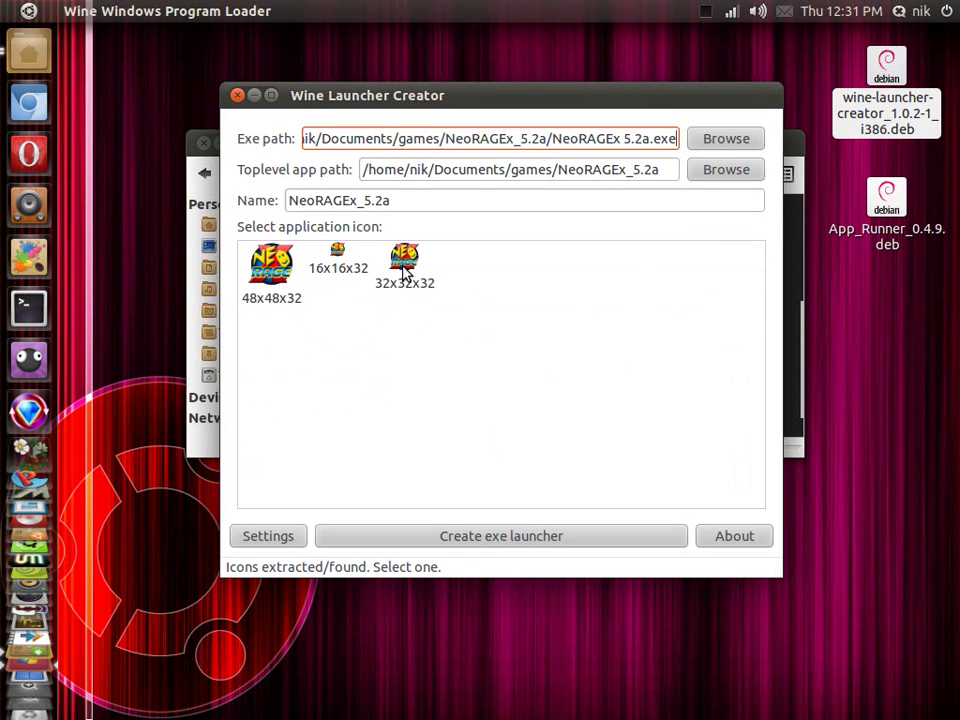
{"action": "left_click", "coordinate": [270, 272]}
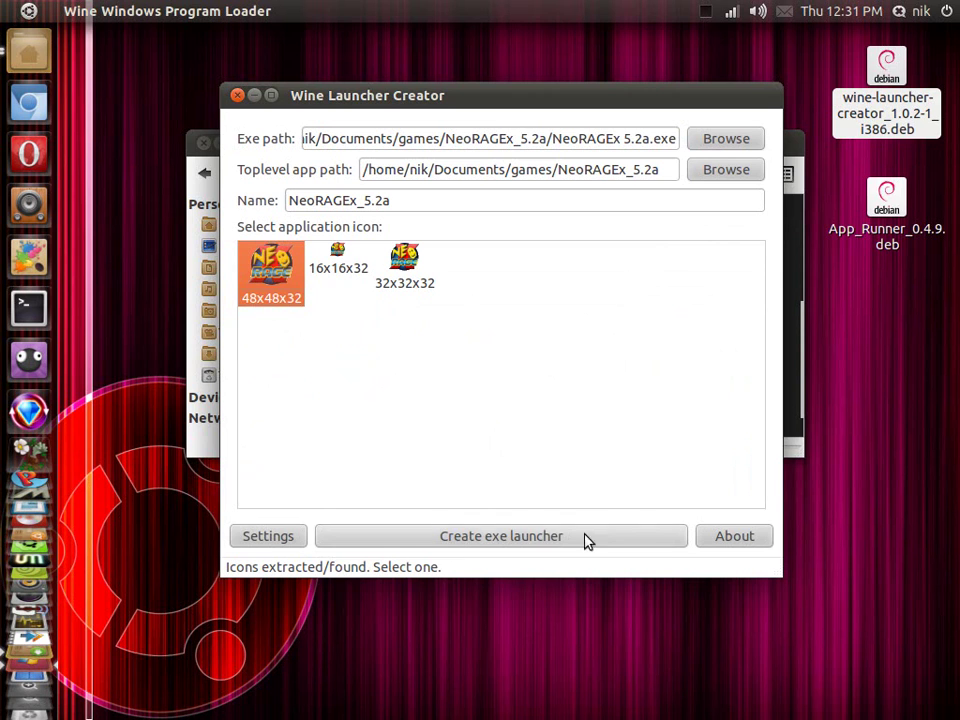
{"action": "left_click", "coordinate": [479, 544]}
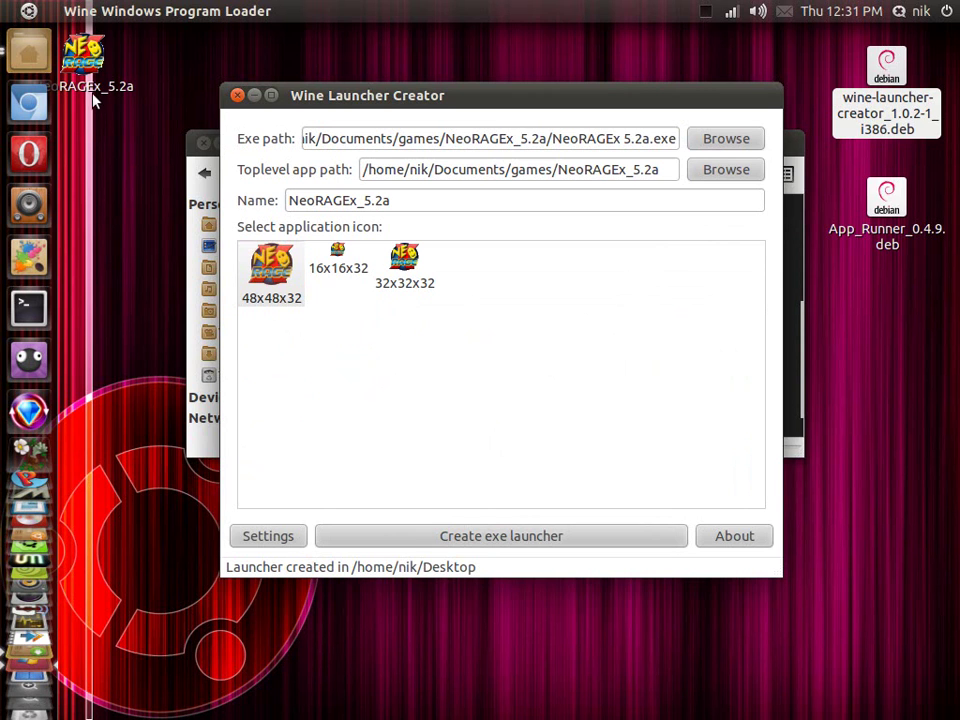
{"action": "left_click", "coordinate": [238, 96]}
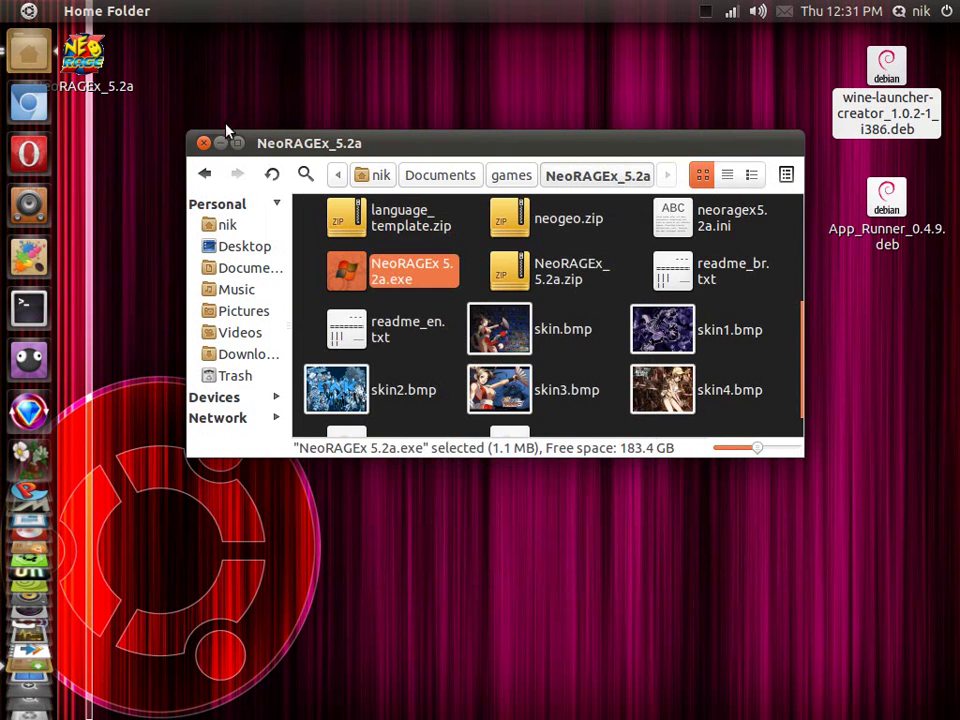
Move the NeoRAGEx_5.2a launcher from the desktop into the NeoRAGEx_5.2a folder and add it to the launcher bar.
{"action": "left_click", "coordinate": [97, 60]}
{"action": "left_click_drag", "start_coordinate": [97, 60], "coordinate": [782, 308]}
{"action": "left_click_drag", "start_coordinate": [565, 272], "coordinate": [30, 360]}
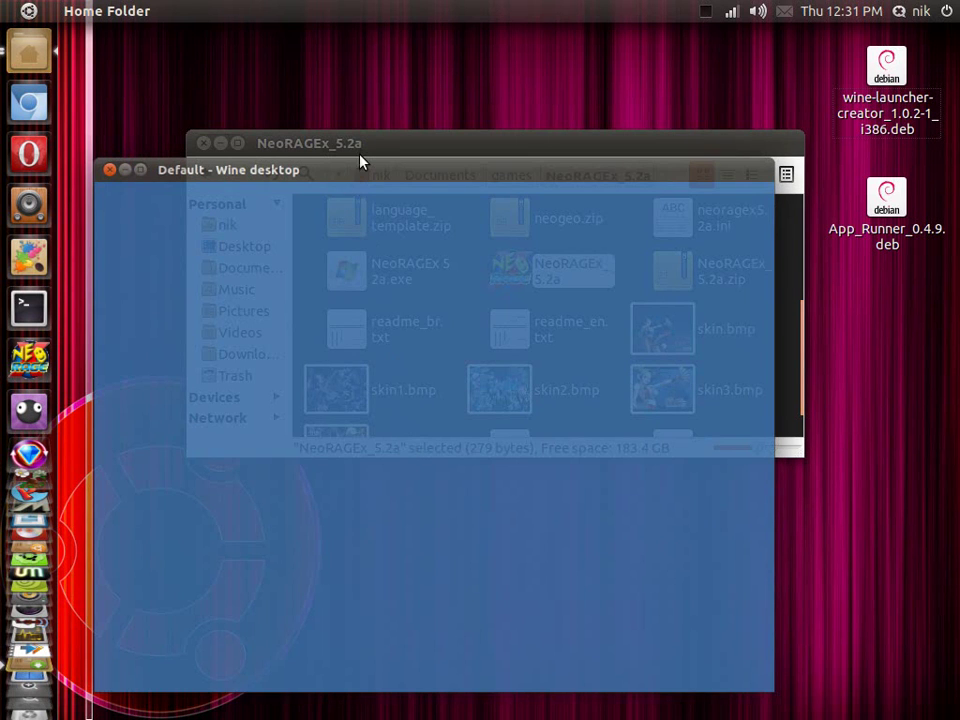
Reposition and close the Wine desktop window running NeoRAGEx, and close the NeoRAGEx_5.2a folder window.
{"action": "left_click_drag", "start_coordinate": [352, 152], "coordinate": [428, 101]}
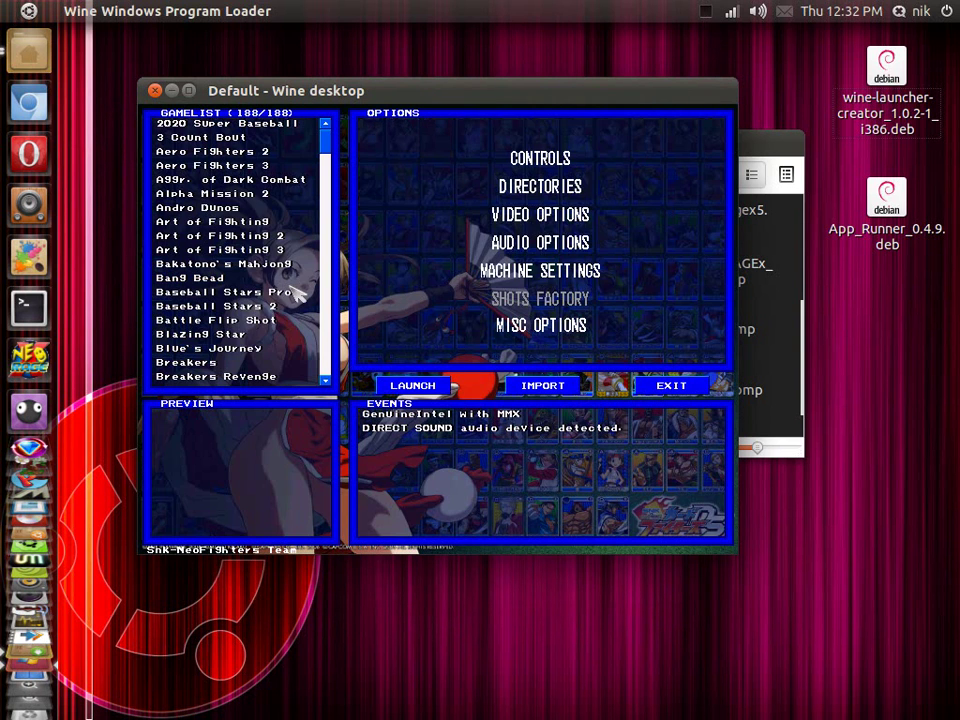
{"action": "left_click_drag", "start_coordinate": [300, 95], "coordinate": [340, 85]}
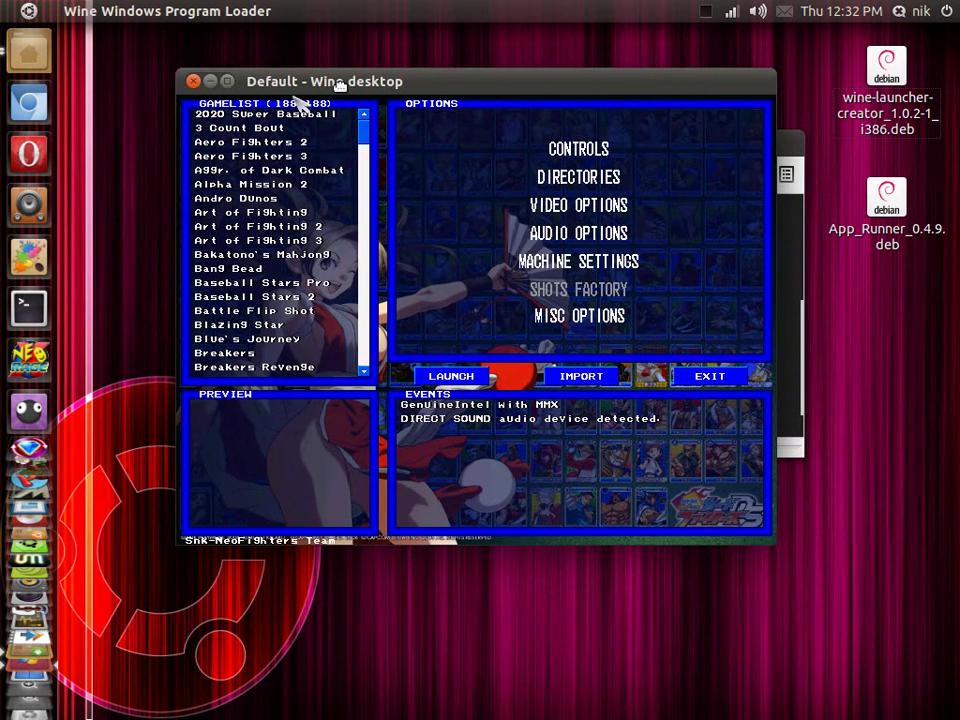
{"action": "left_click", "coordinate": [195, 82]}
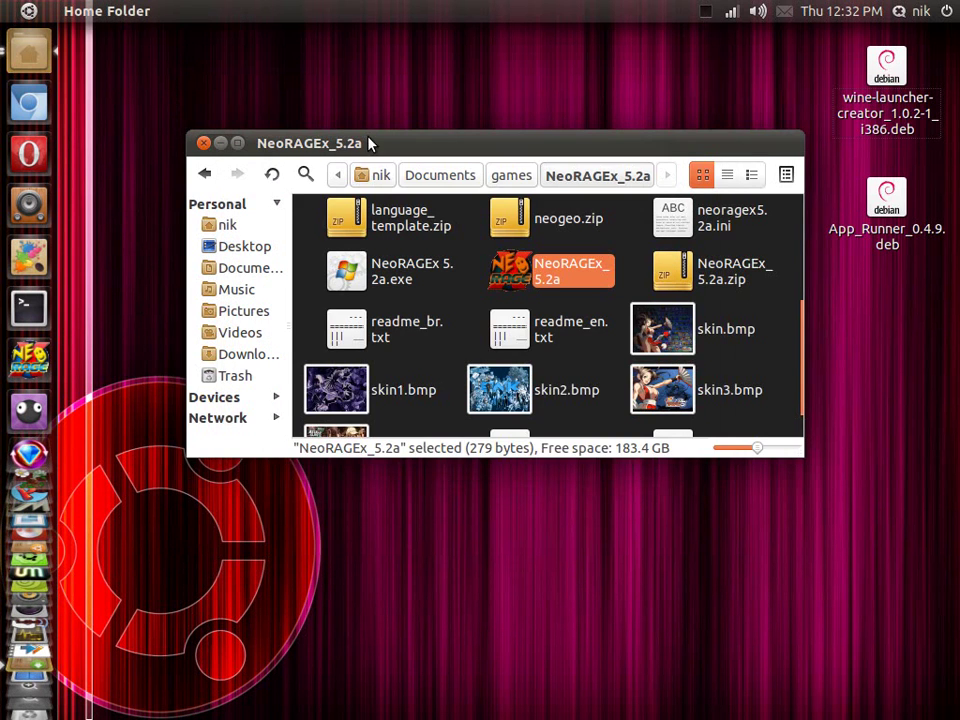
{"action": "left_click_drag", "start_coordinate": [368, 141], "coordinate": [392, 127]}
{"action": "scroll", "coordinate": [358, 250], "scroll_direction": "down", "scroll_amount": 2}
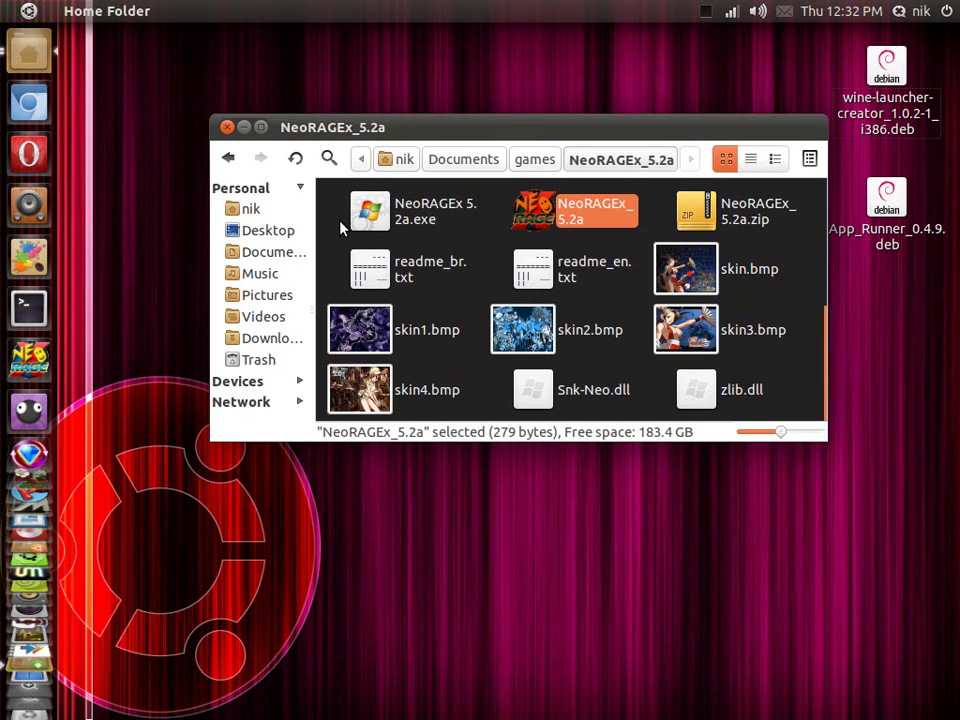
{"action": "left_click", "coordinate": [227, 128]}
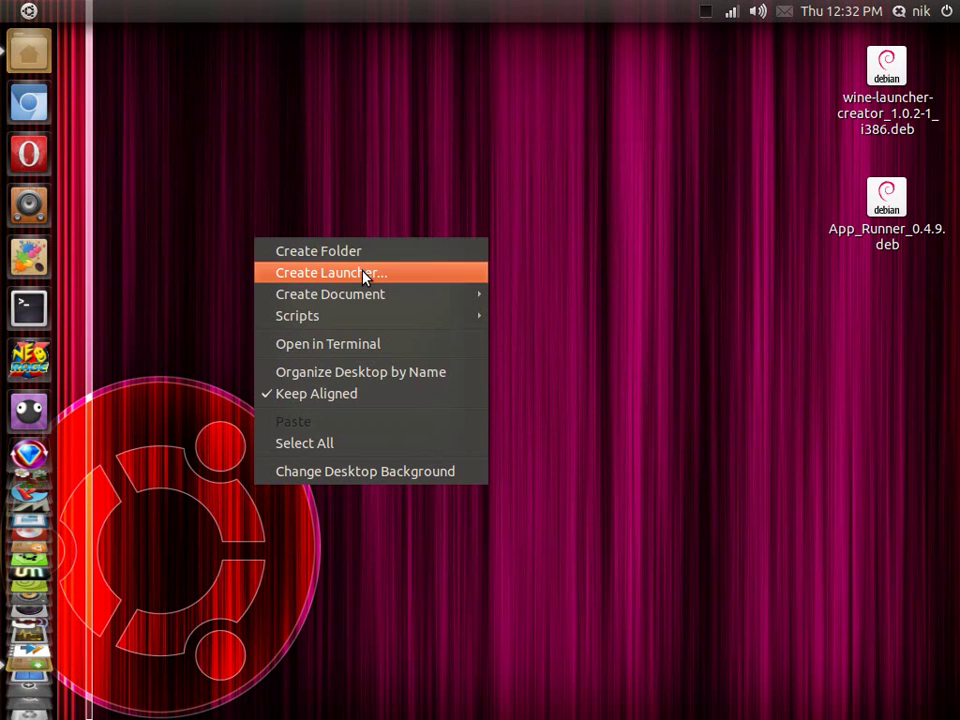
Start a new application launcher on the desktop with the name "eject" and the command "eject".
{"action": "left_click", "coordinate": [366, 274]}
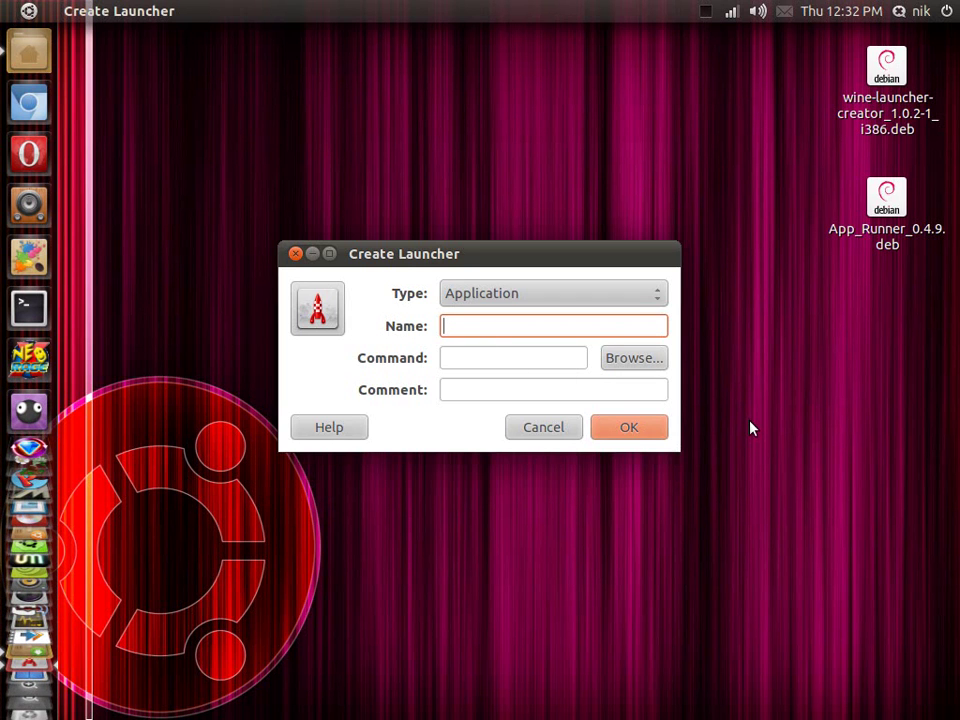
{"action": "type", "text": "eject"}
{"action": "left_click", "coordinate": [474, 364]}
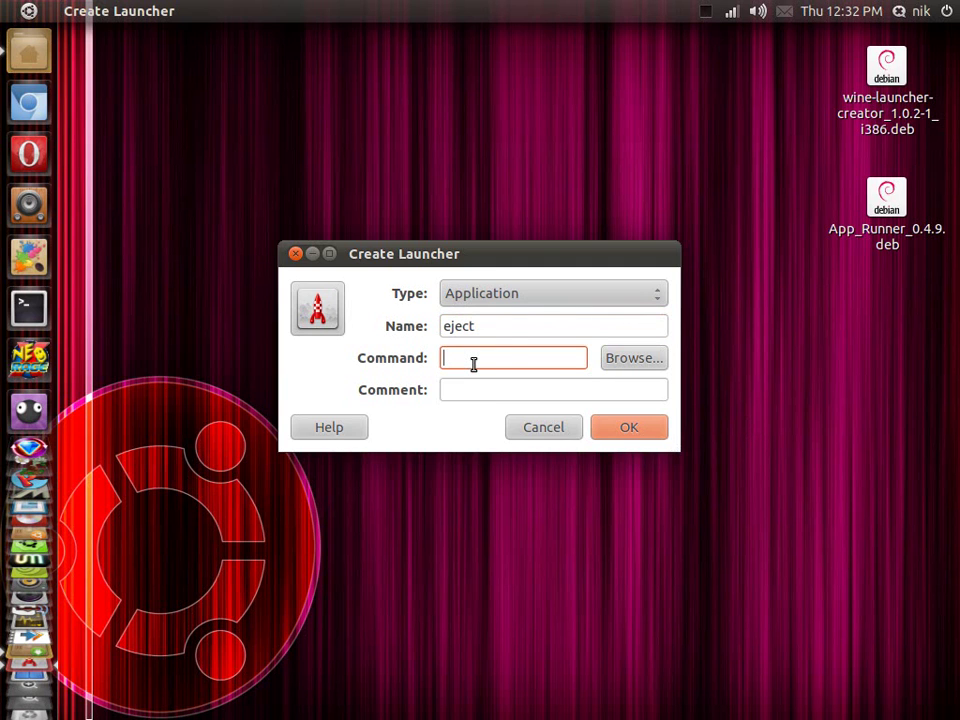
{"action": "type", "text": "eject"}
Choose media-eject.svg from the home folder's .icons folder as the eject launcher's icon and create the launcher.
{"action": "left_click_drag", "start_coordinate": [386, 262], "coordinate": [400, 228]}
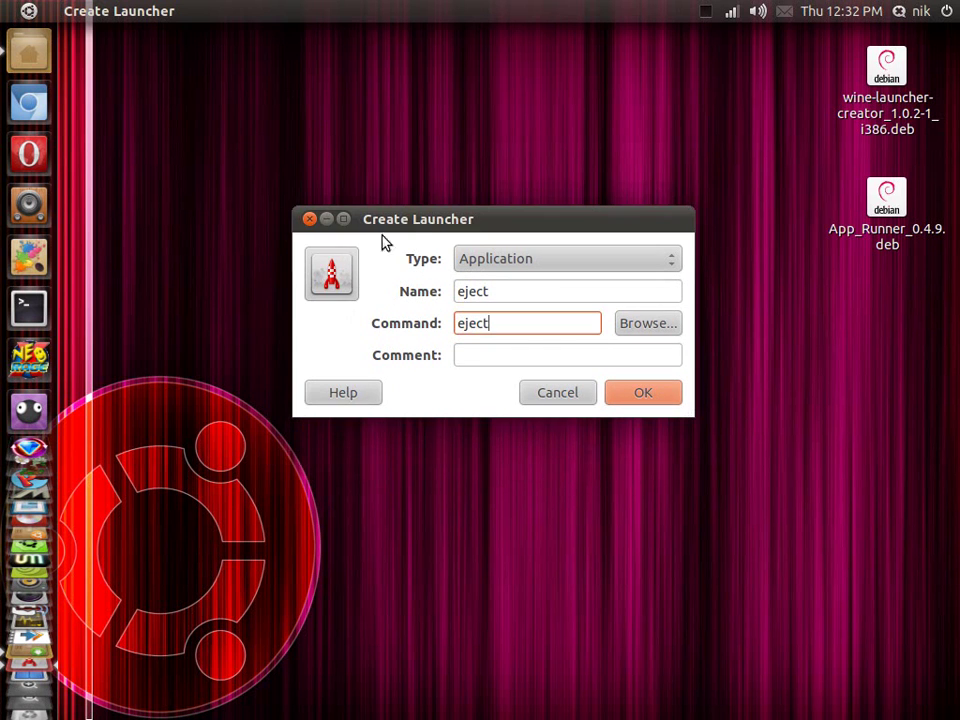
{"action": "left_click", "coordinate": [337, 274]}
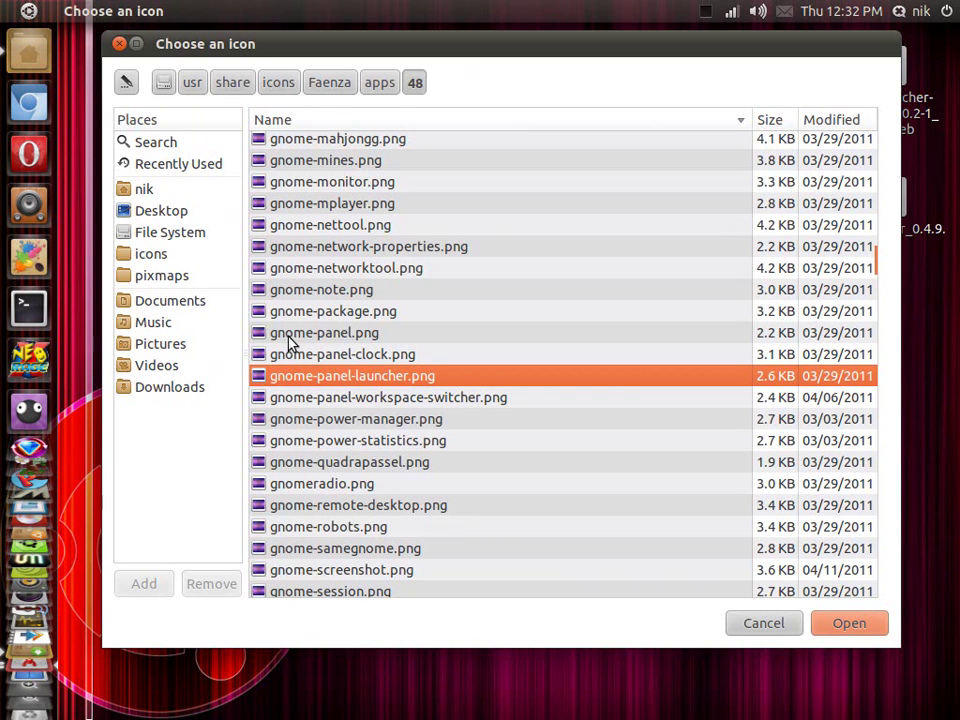
{"action": "left_click", "coordinate": [184, 195]}
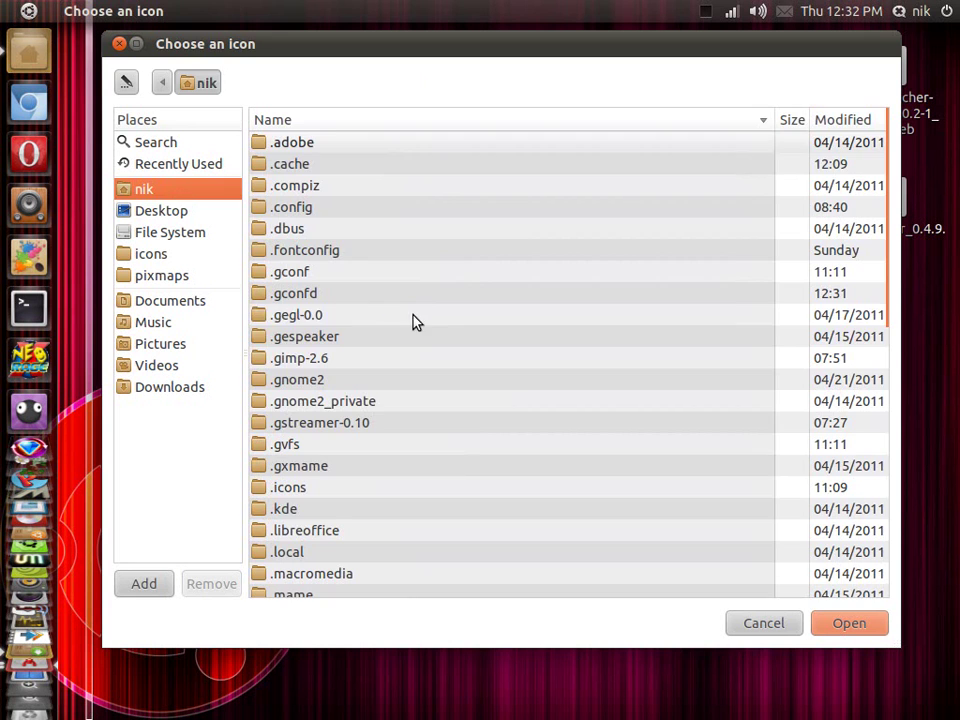
{"action": "left_click", "coordinate": [416, 322]}
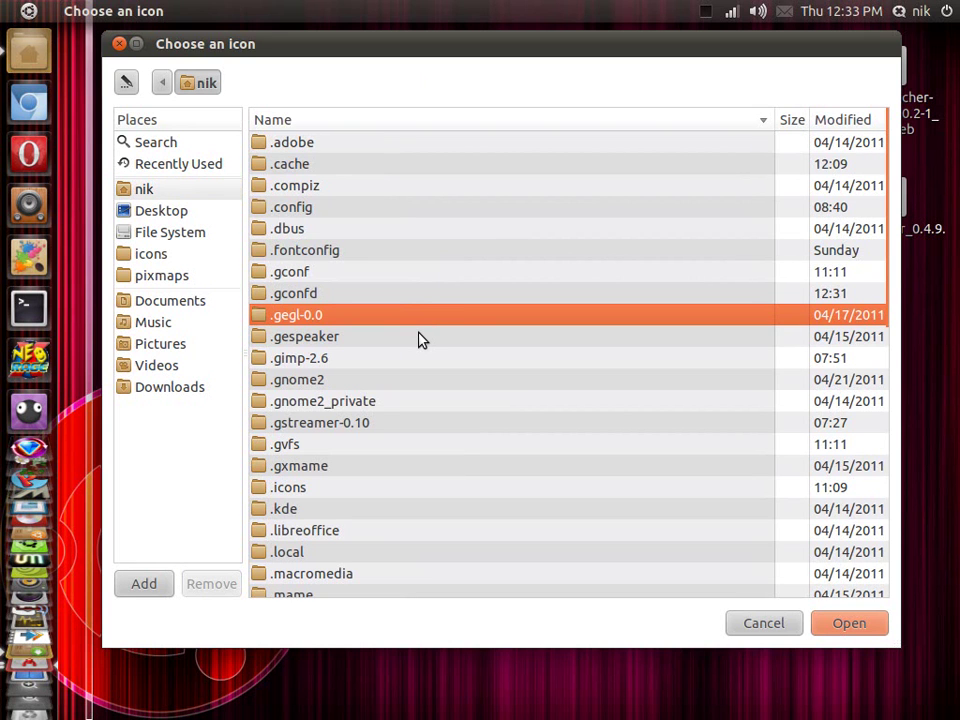
{"action": "type", "text": ".i"}
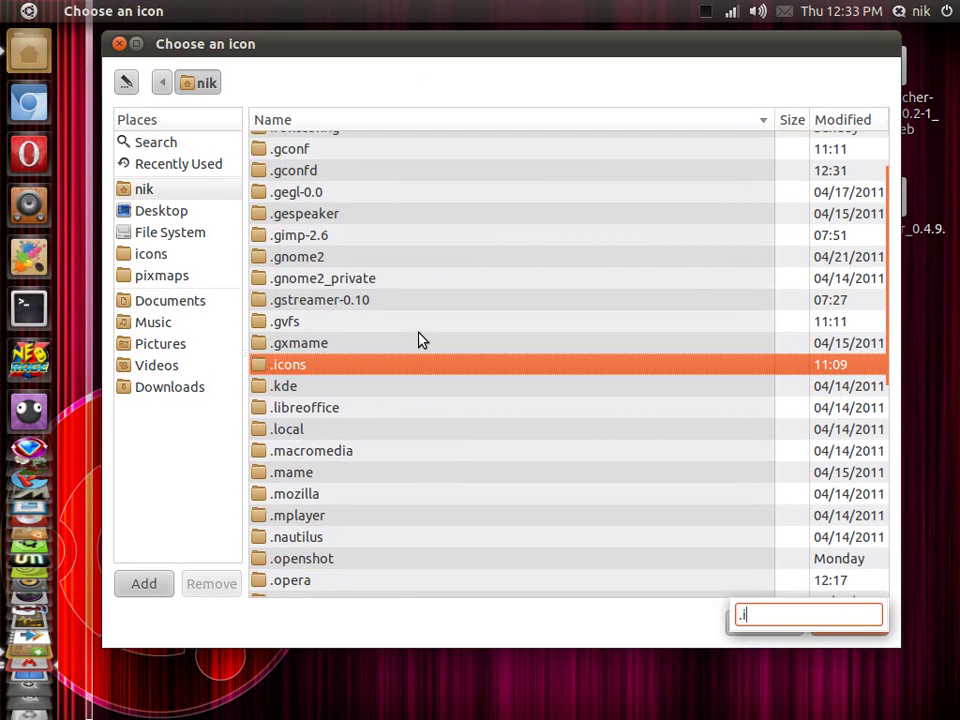
{"action": "key", "text": "Return"}
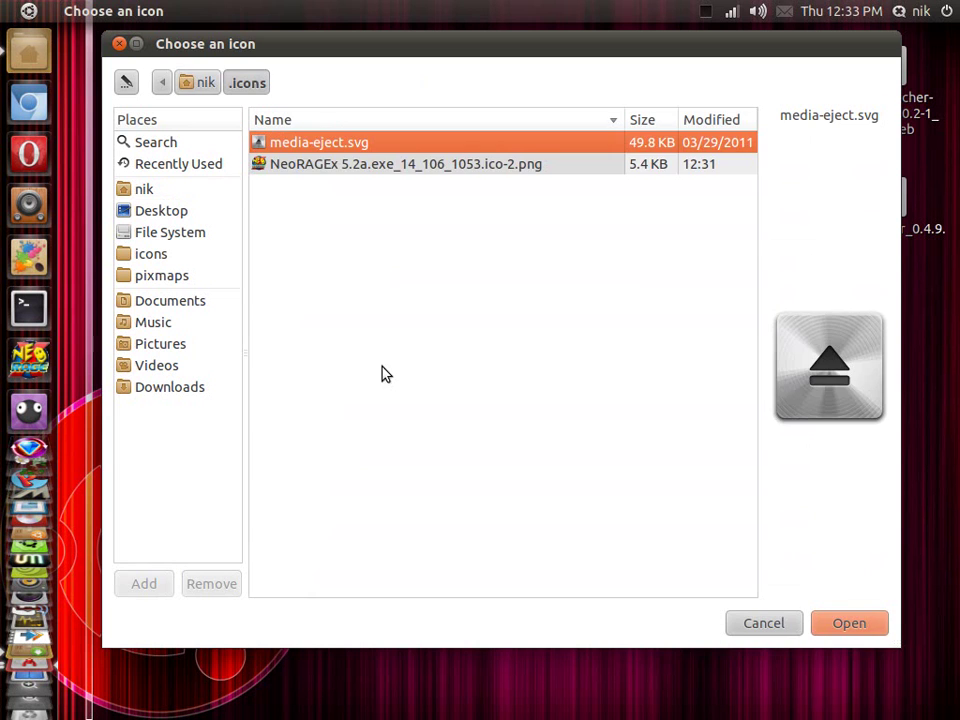
{"action": "left_click", "coordinate": [851, 625]}
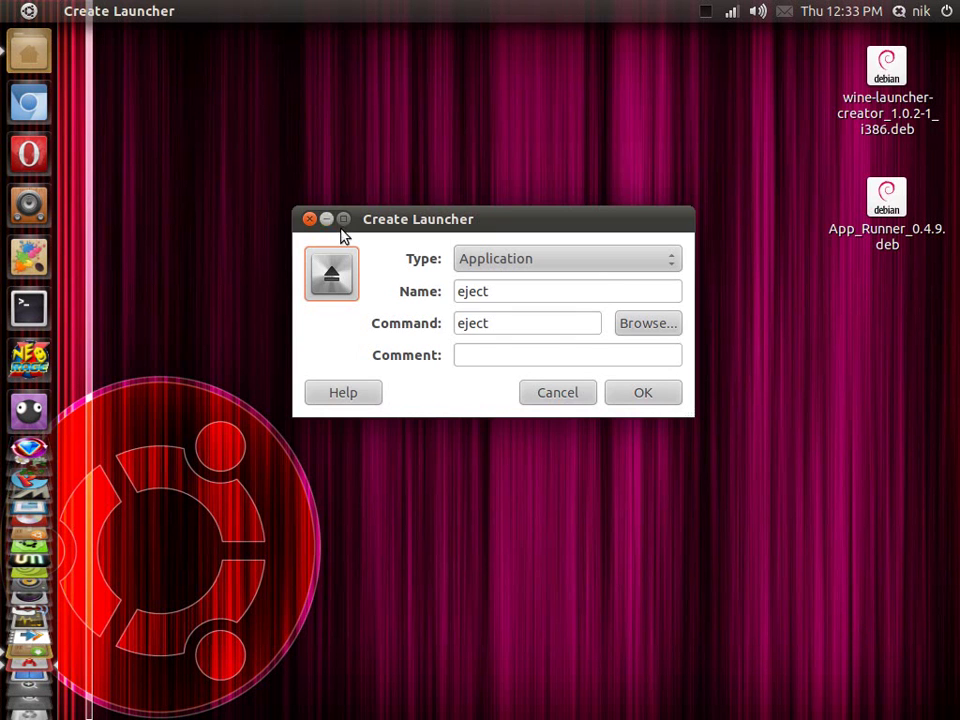
{"action": "left_click", "coordinate": [628, 400]}
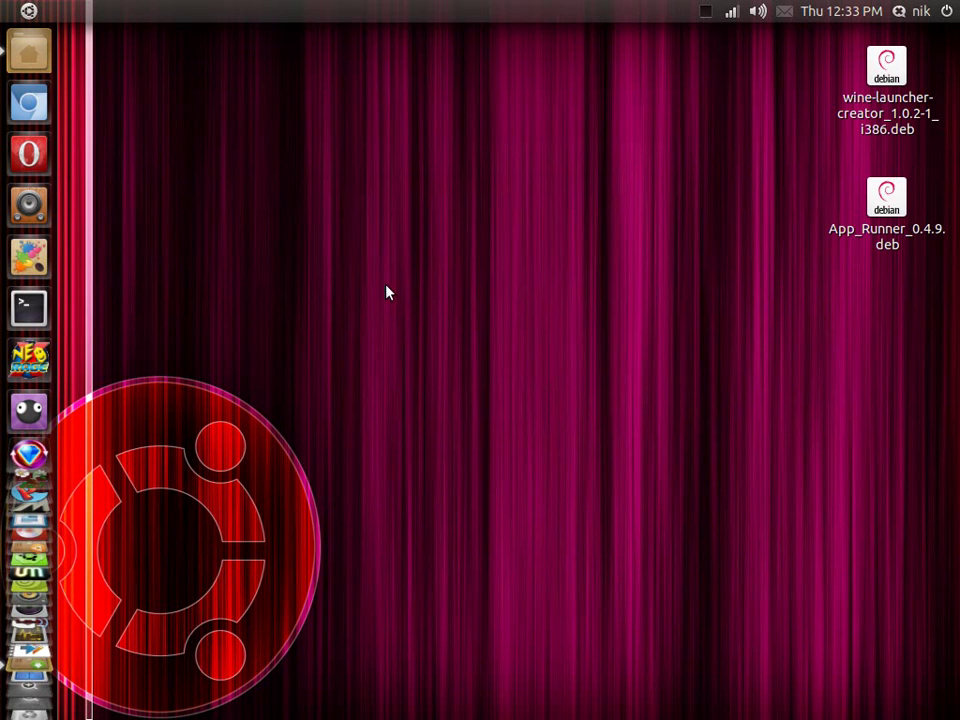
Bring the eject launcher out onto the open desktop and move it into the home folder's Documents folder.
{"action": "left_click_drag", "start_coordinate": [53, 43], "coordinate": [181, 245]}
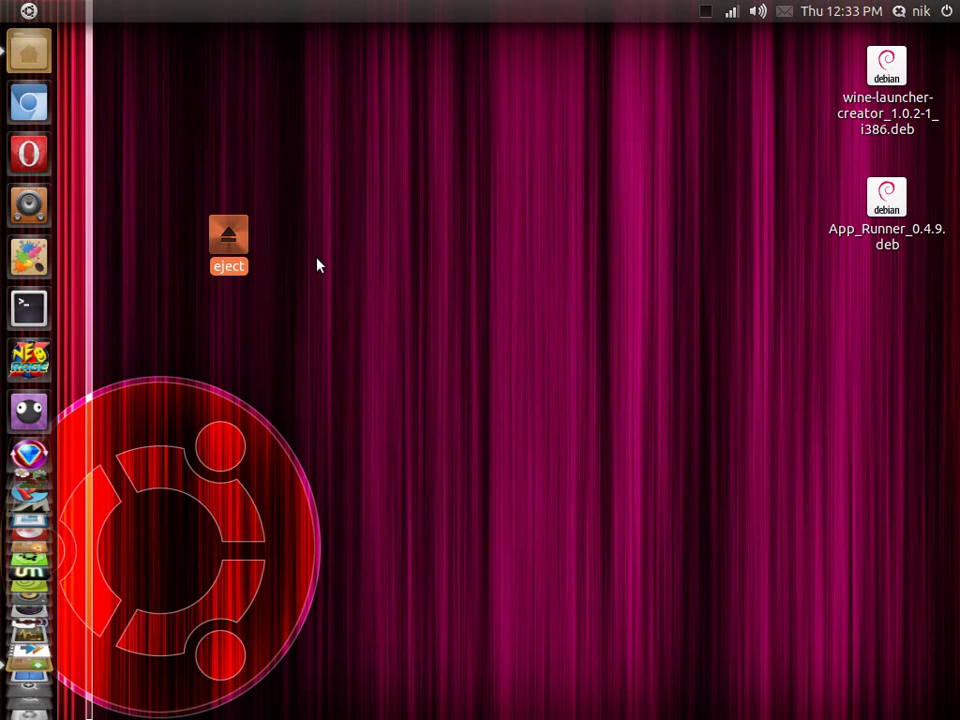
{"action": "left_click", "coordinate": [14, 56]}
{"action": "left_click_drag", "start_coordinate": [455, 302], "coordinate": [656, 160]}
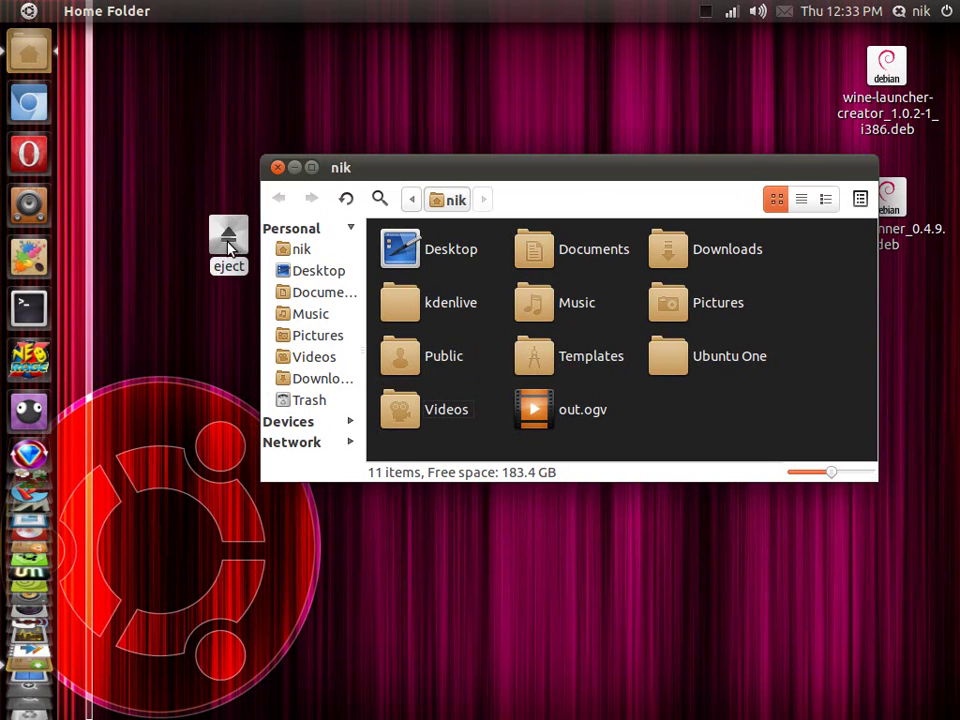
{"action": "left_click_drag", "start_coordinate": [229, 240], "coordinate": [525, 253]}
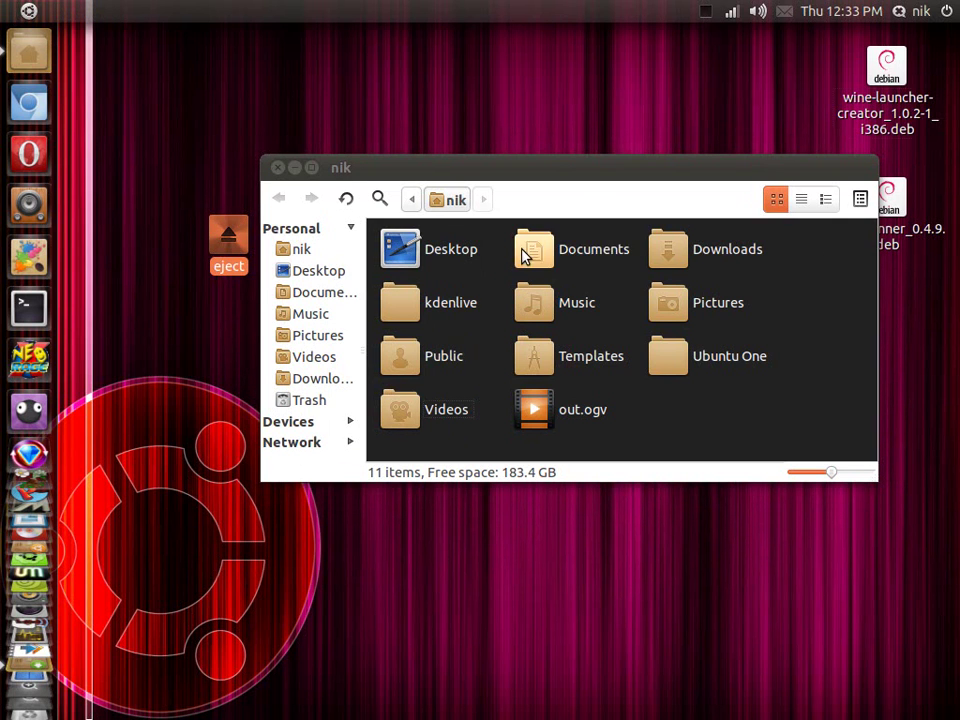
Add the eject launcher from the Documents folder to the launcher bar above NeoRAGEx and close the folder window.
{"action": "double_click", "coordinate": [531, 252]}
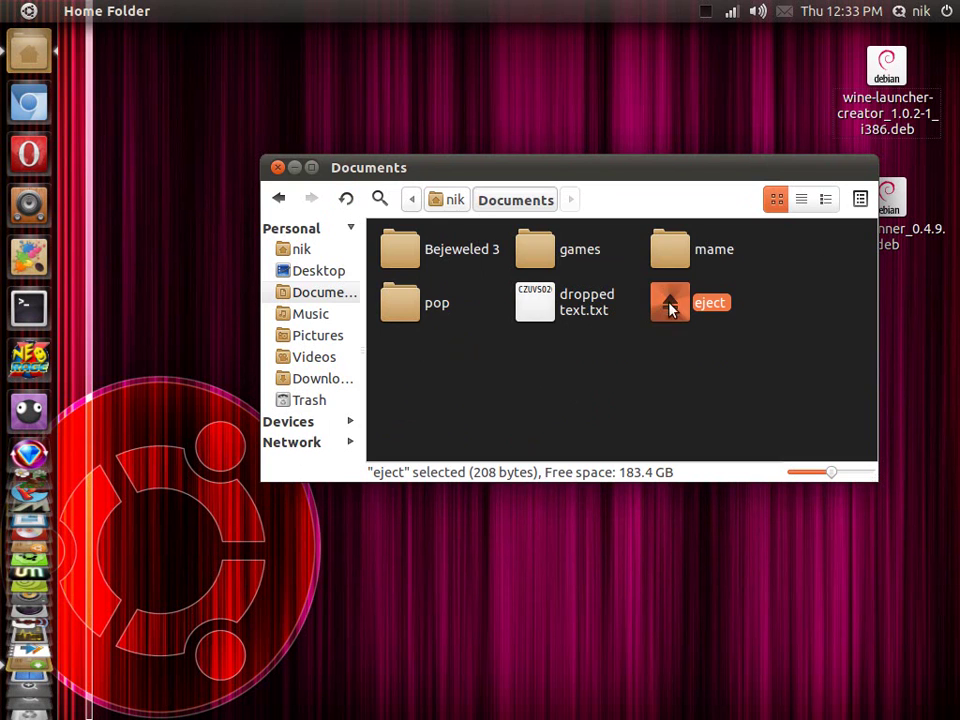
{"action": "left_click_drag", "start_coordinate": [669, 304], "coordinate": [27, 362]}
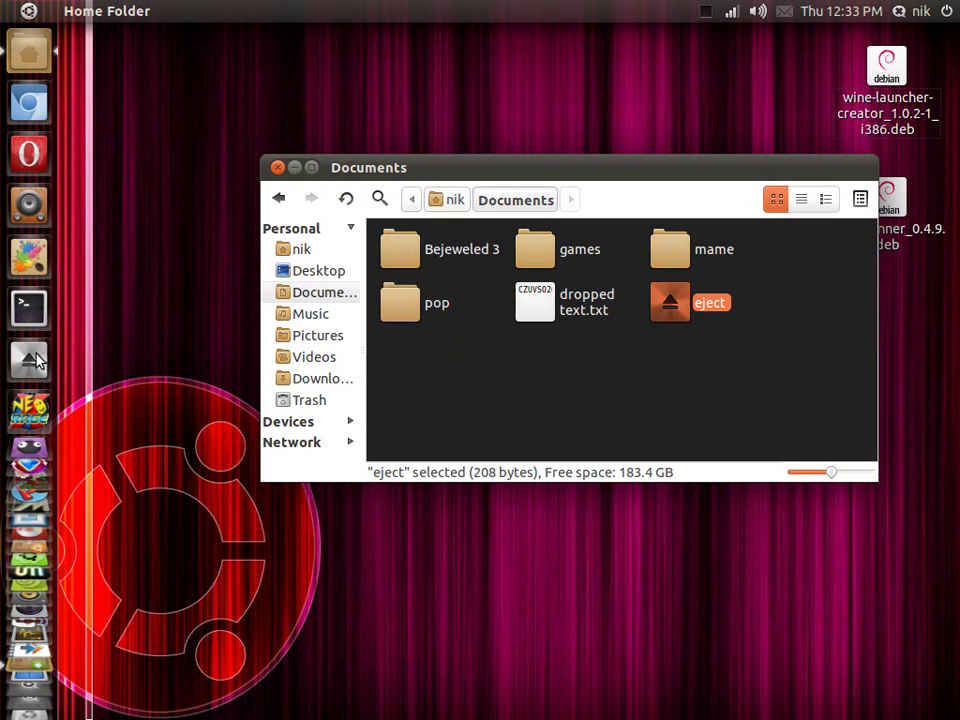
{"action": "left_click", "coordinate": [278, 169]}
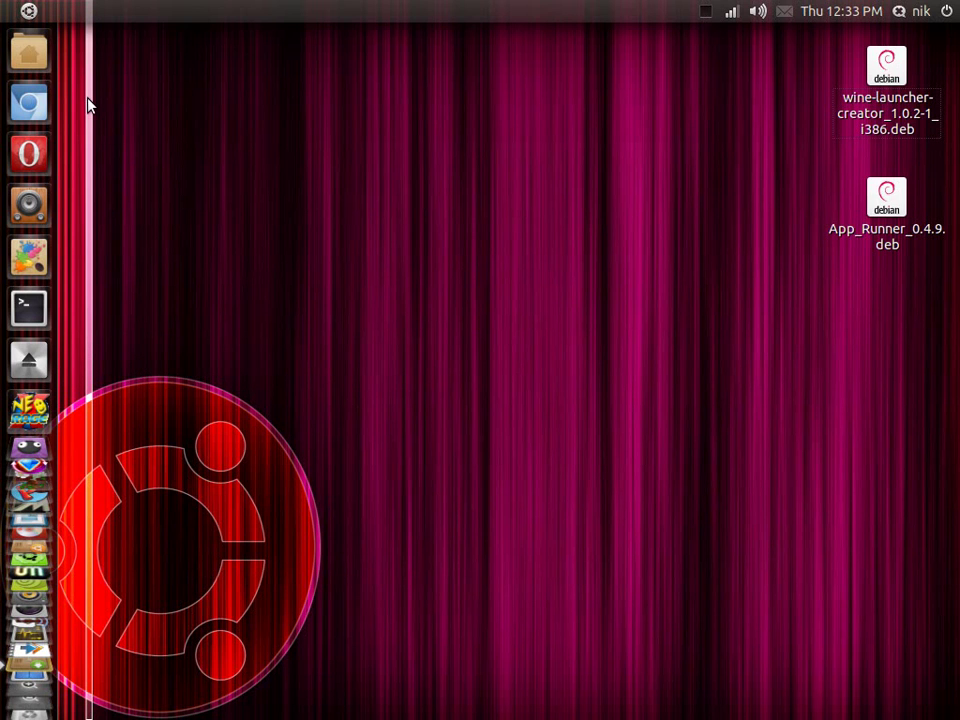
Open the Home Folder in two separate windows from the launcher bar and close both.
{"action": "left_click", "coordinate": [30, 52]}
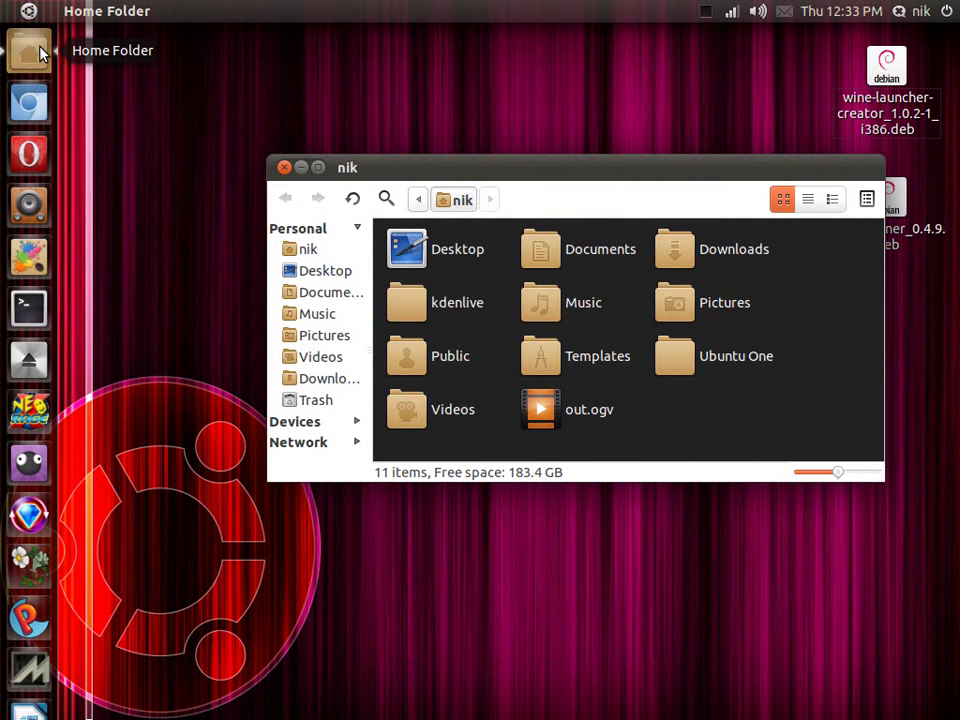
{"action": "middle_click", "coordinate": [38, 52]}
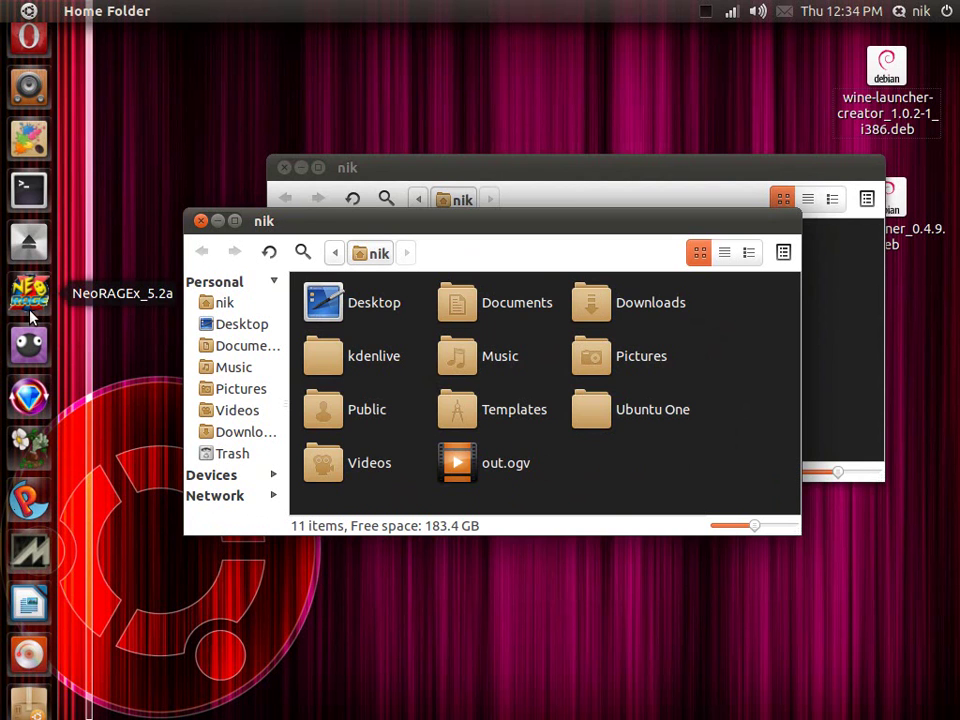
{"action": "left_click", "coordinate": [200, 222]}
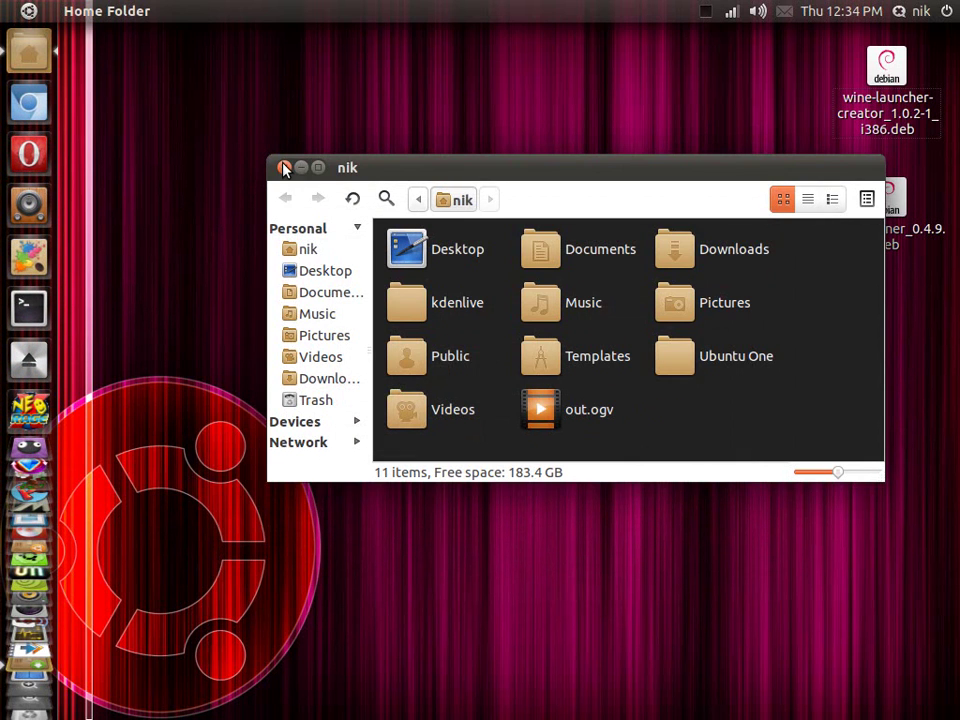
{"action": "left_click", "coordinate": [284, 168]}
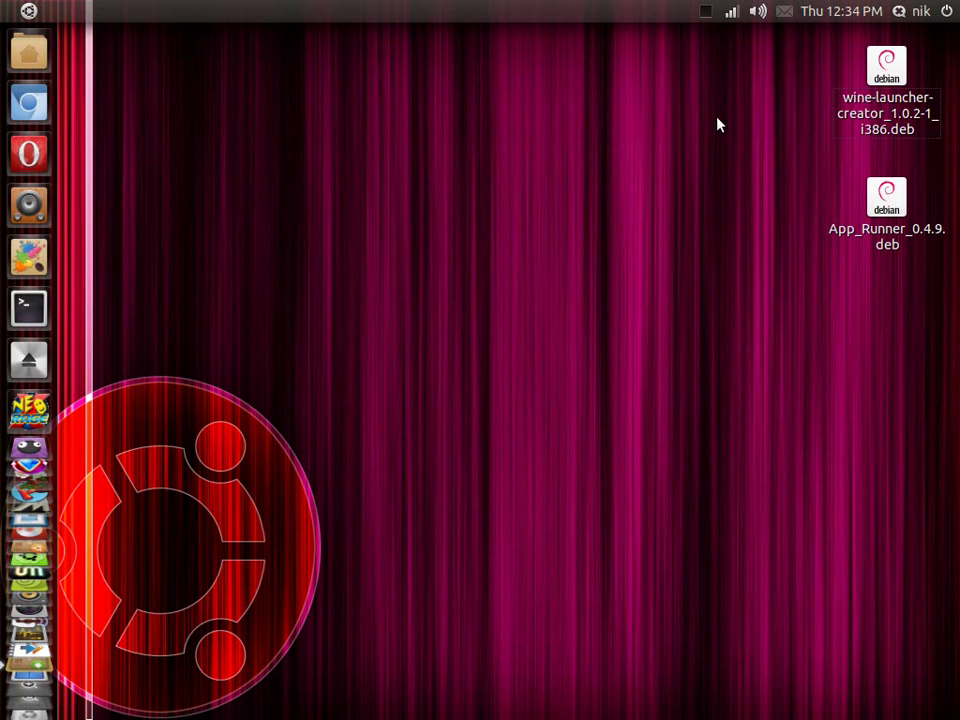
{"action": "left_click", "coordinate": [705, 13]}
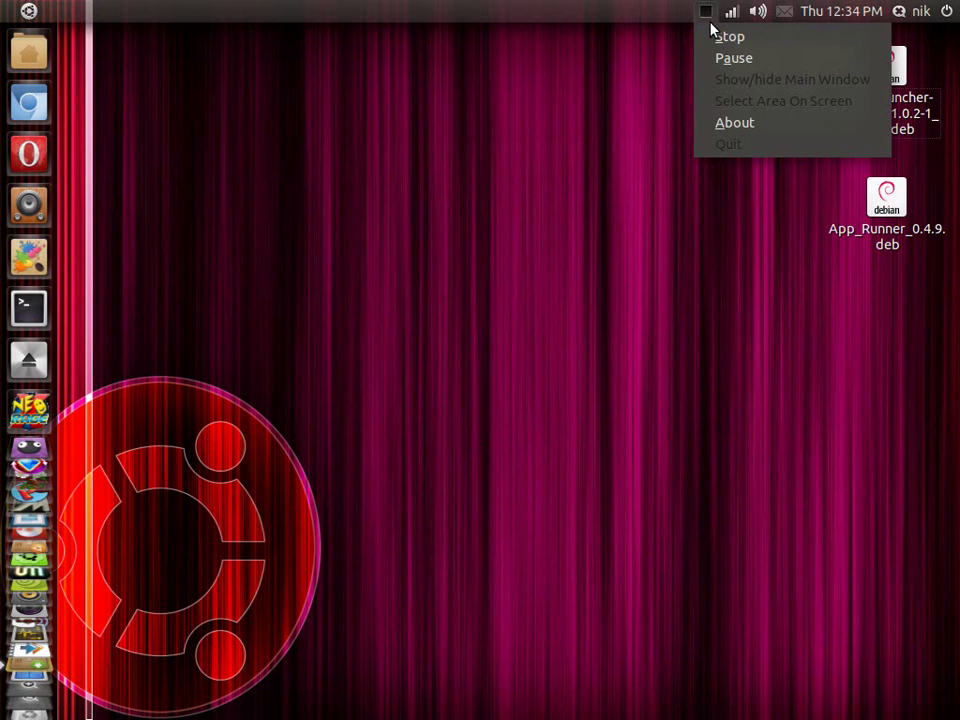